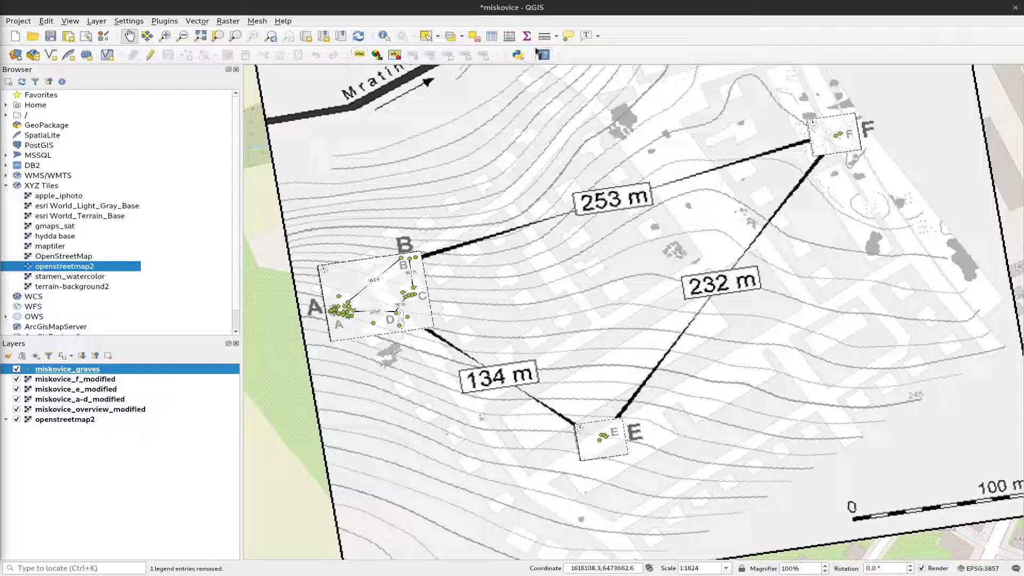
Identify a grave point near area D on the map, examine its derived attributes, and close the results
click(384, 36)
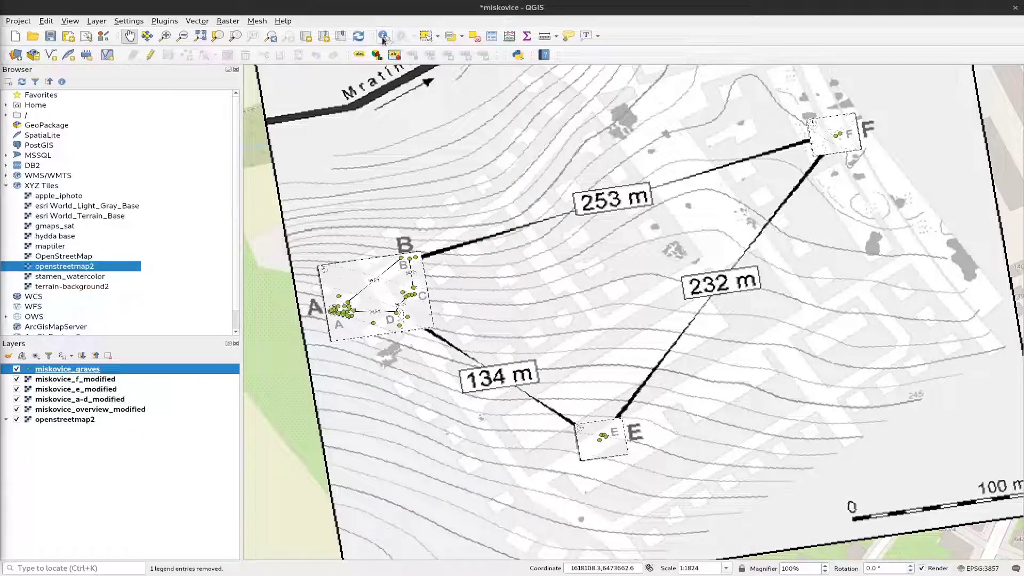
click(401, 327)
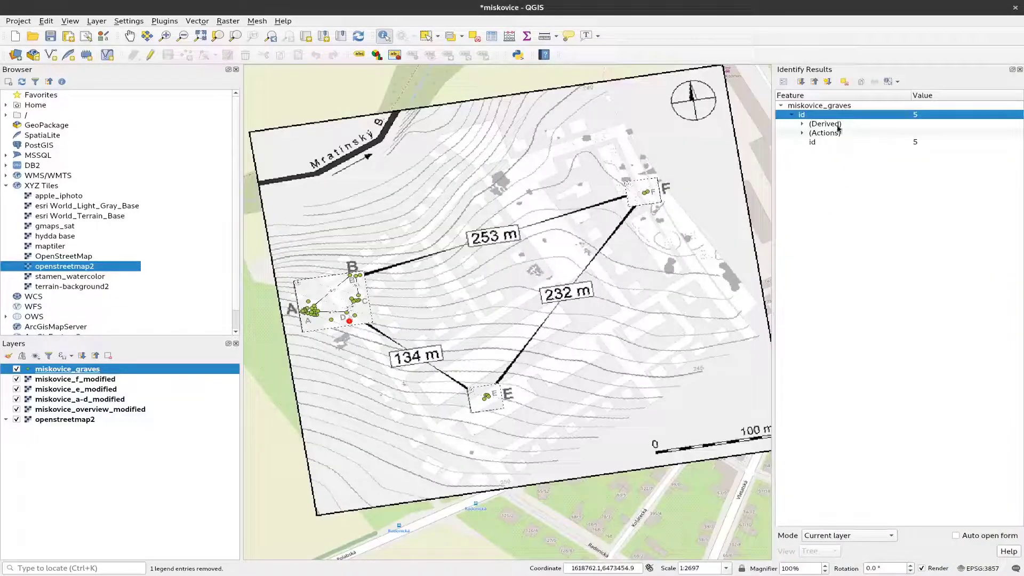
click(803, 125)
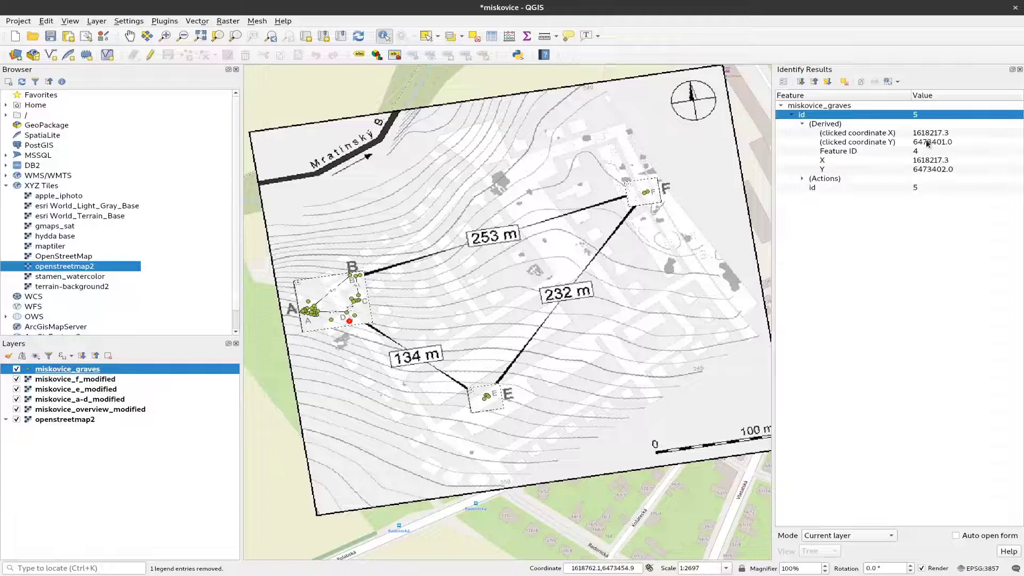
click(793, 115)
click(793, 115)
click(803, 124)
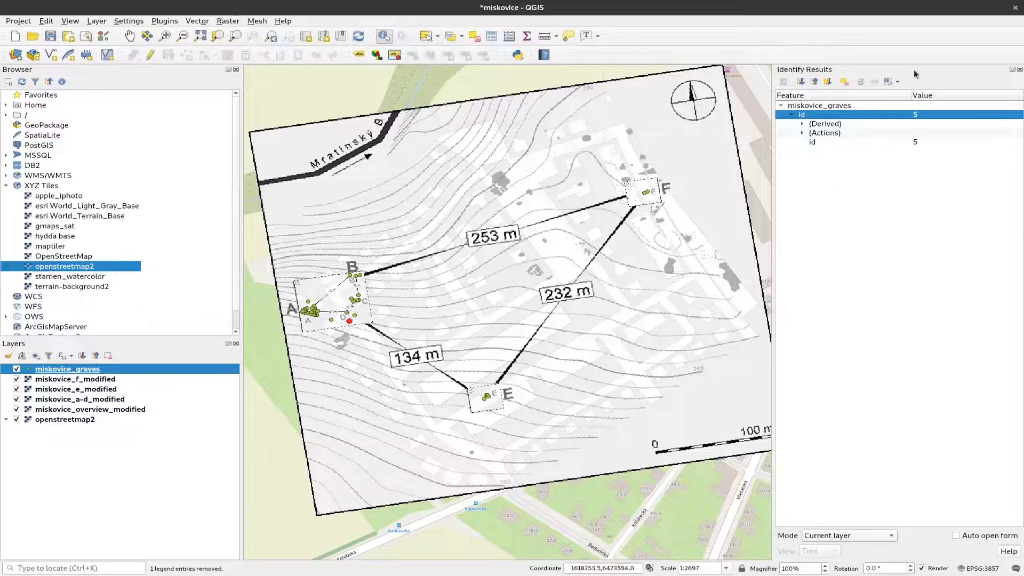
click(1020, 70)
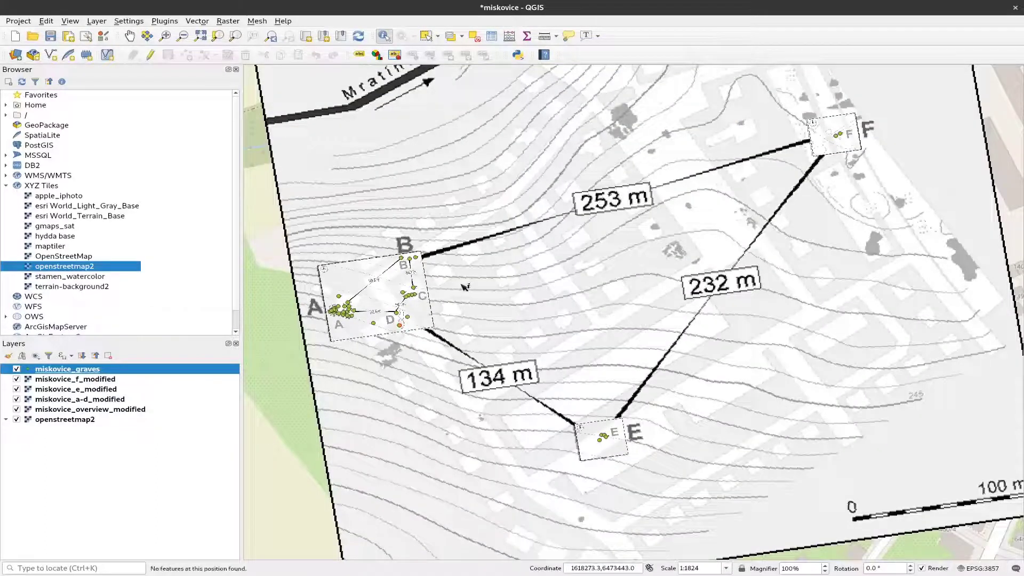
click(129, 36)
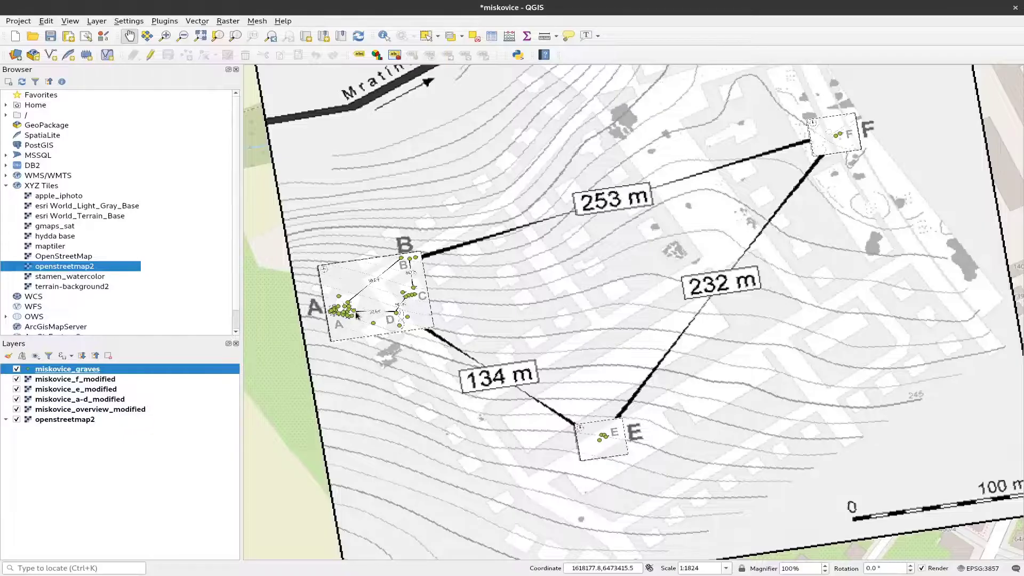
Switch to LibreOffice Calc and display the registered data sources with enough height to see the full database list
key(alt+Tab)
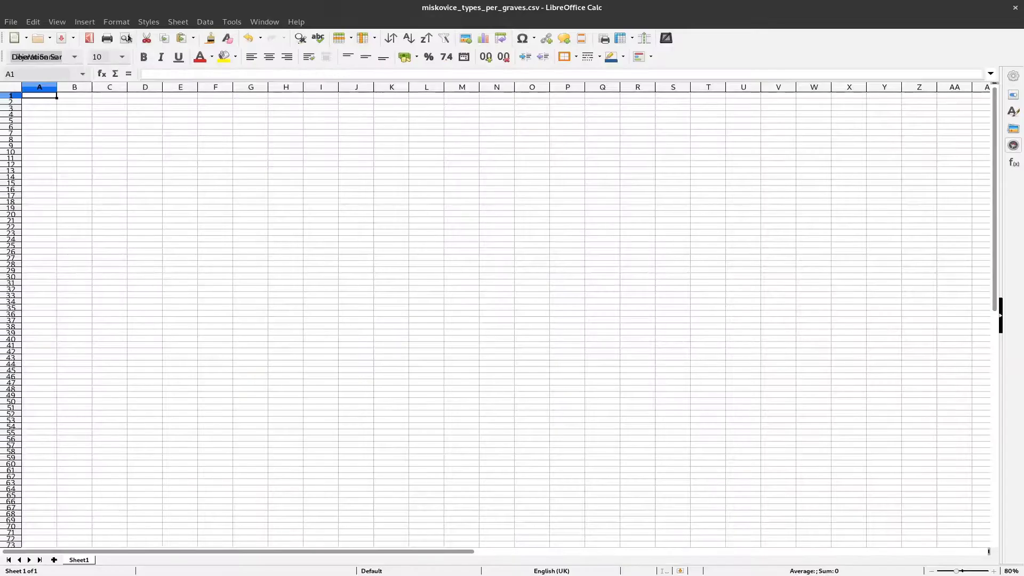
click(57, 22)
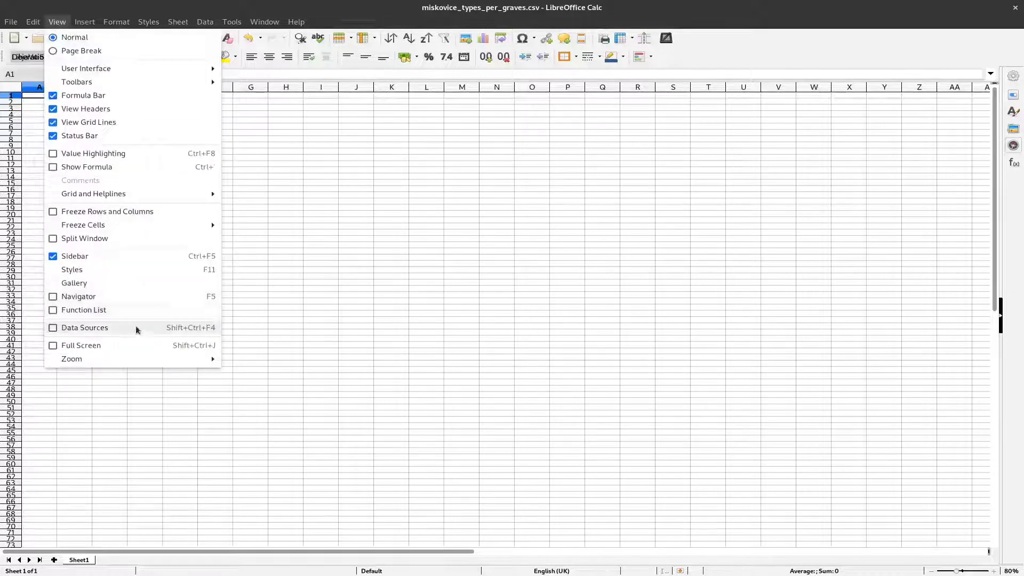
click(85, 328)
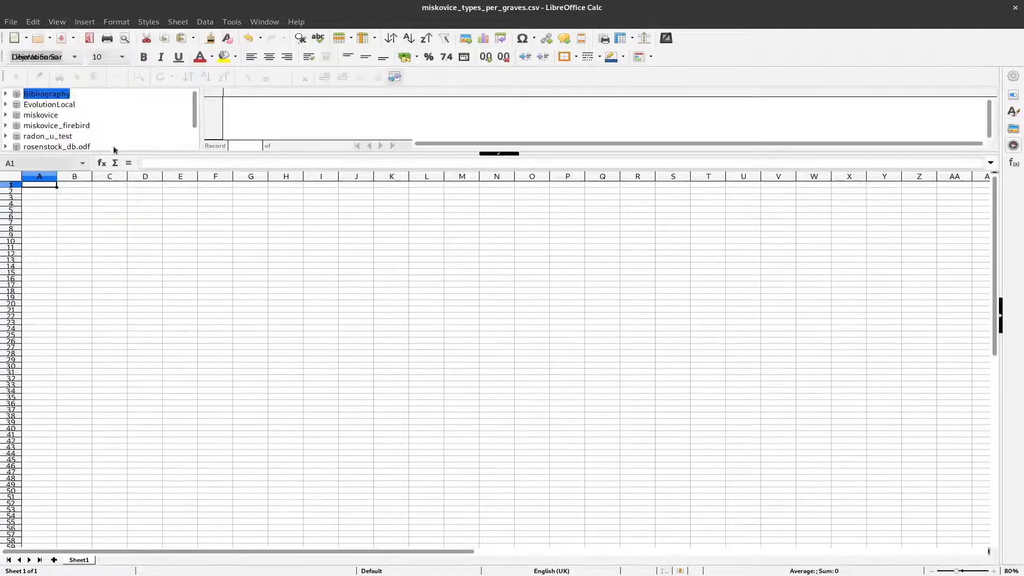
drag(113, 153, 113, 191)
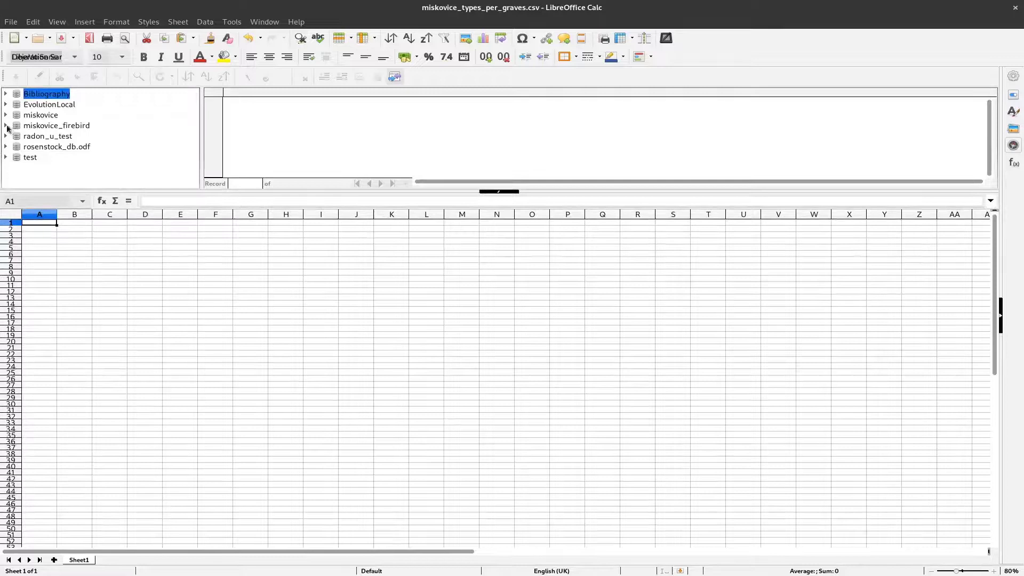
Open the graves table of the miskovice_firebird database
click(6, 126)
click(16, 148)
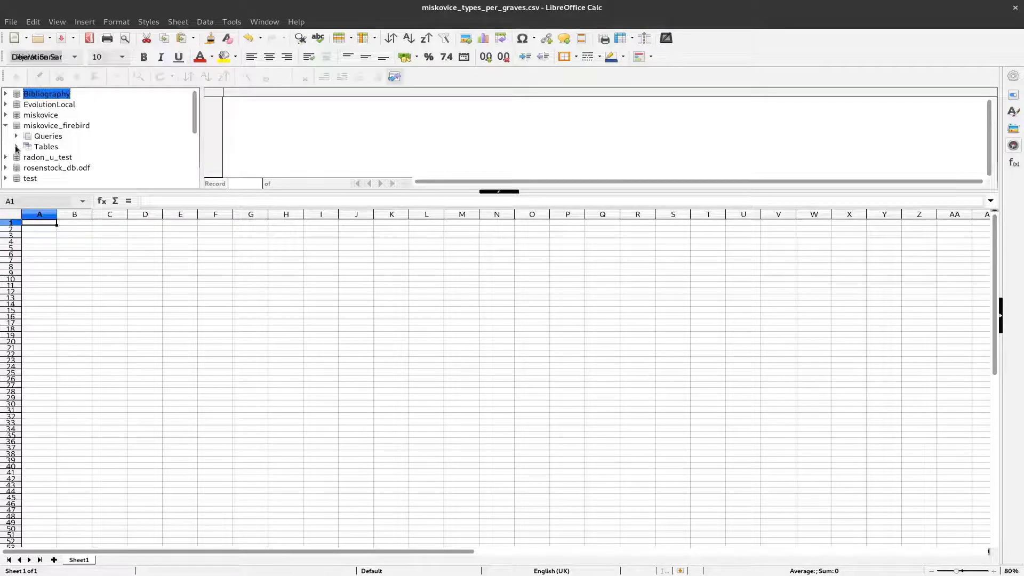
scroll(76, 145, down, 1)
scroll(76, 148, down, 1)
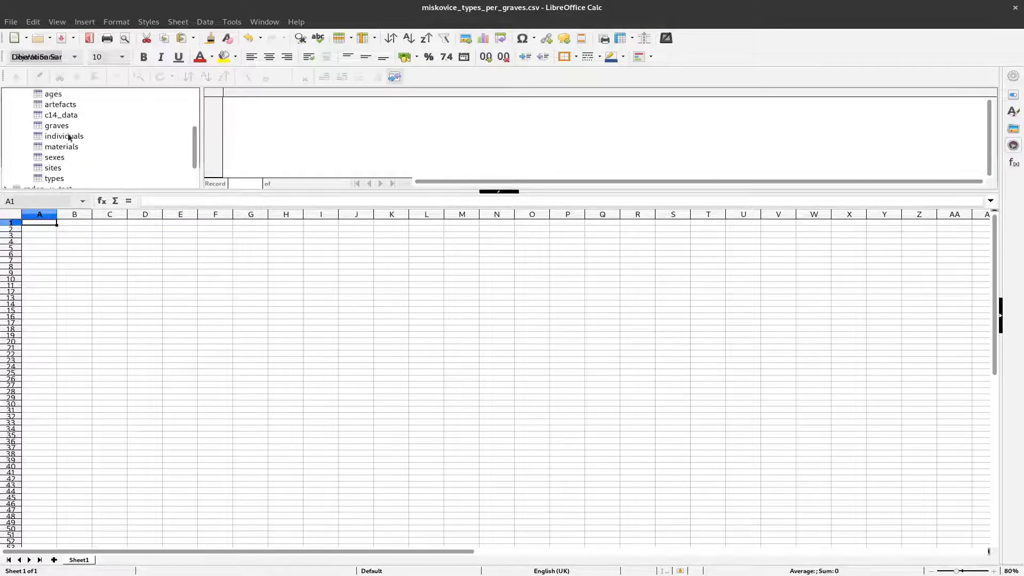
click(54, 127)
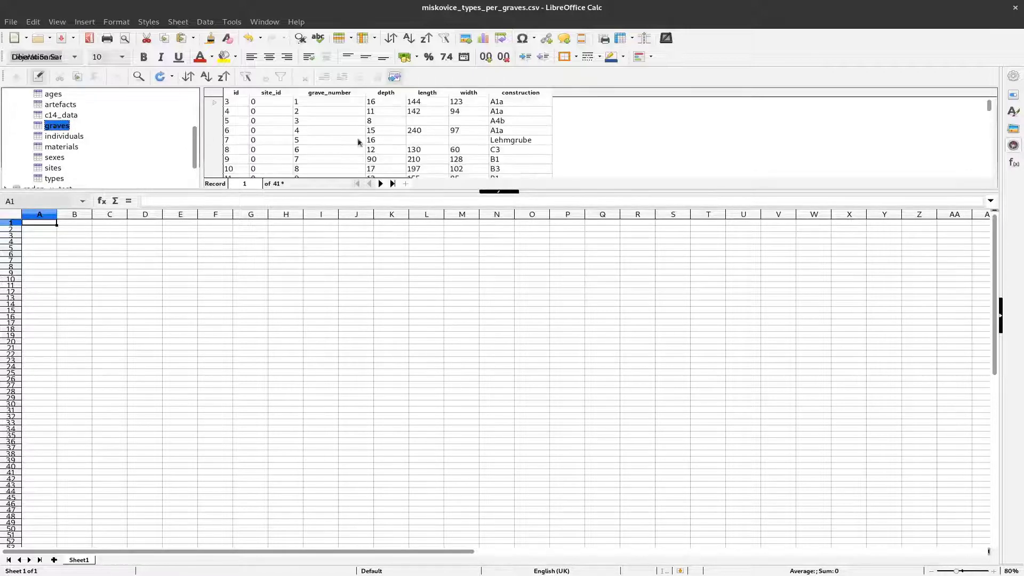
Copy all records of the graves table and paste them into the sheet starting at cell A1
click(211, 96)
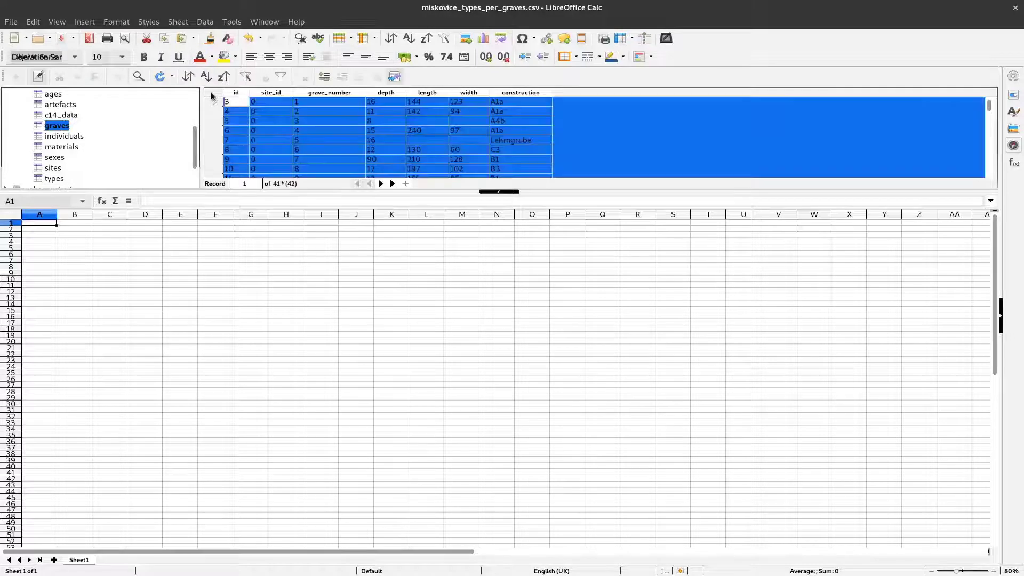
right_click(211, 95)
click(238, 133)
click(35, 224)
key(ctrl+v)
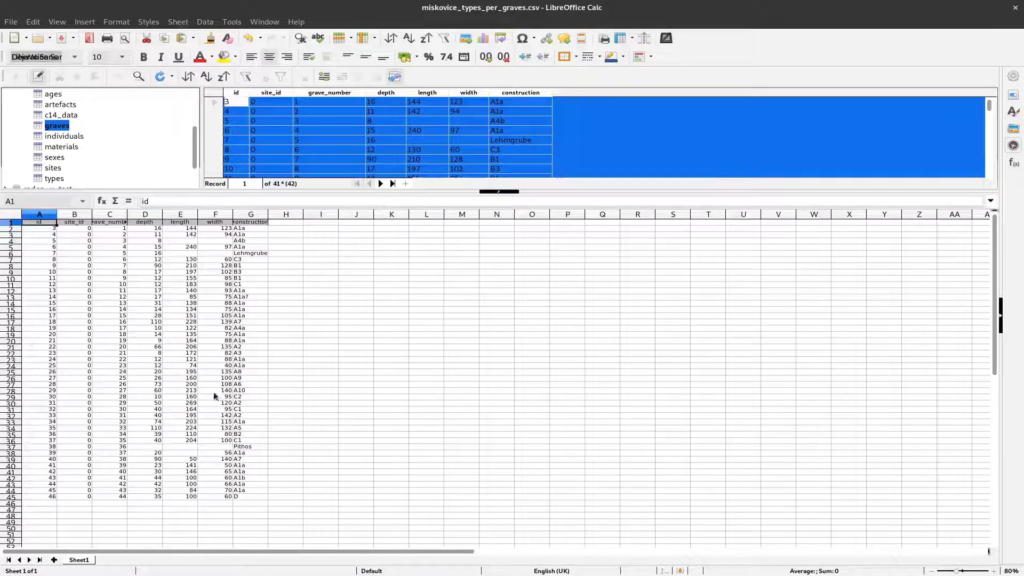
Save the sheet as the Text CSV file miskovice_graves.csv in the 08_session folder, replacing the existing file
click(8, 22)
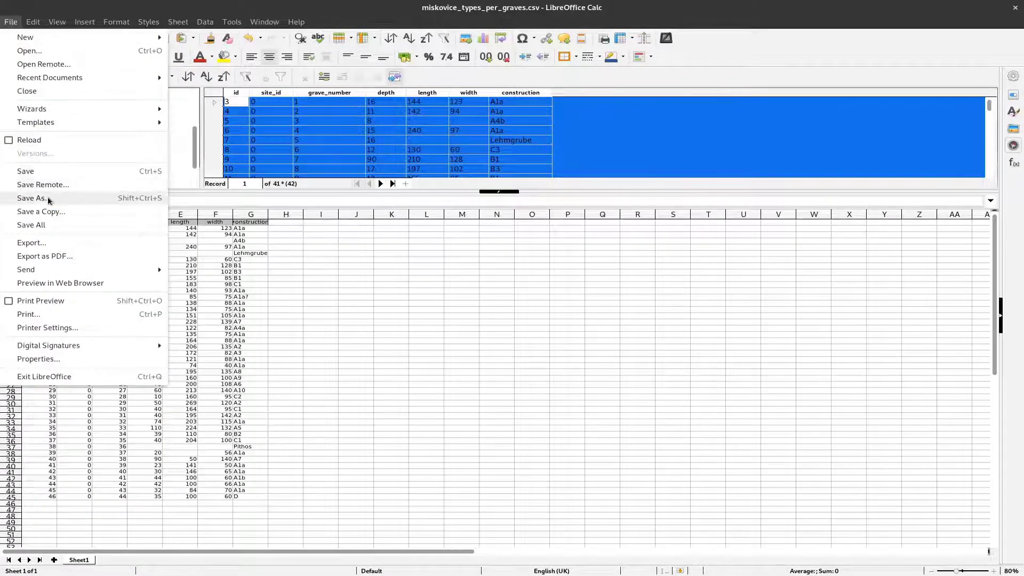
click(32, 198)
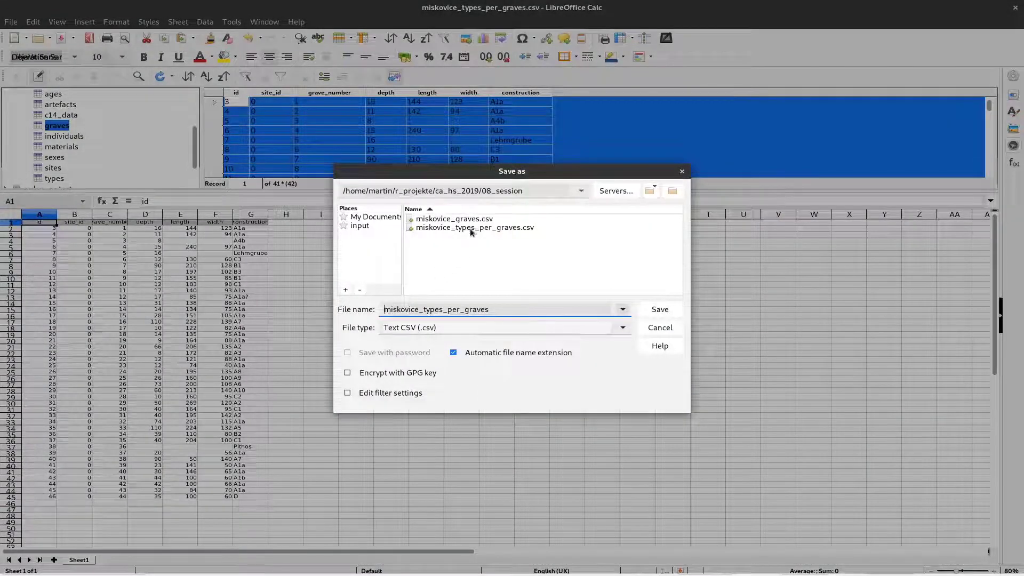
click(444, 219)
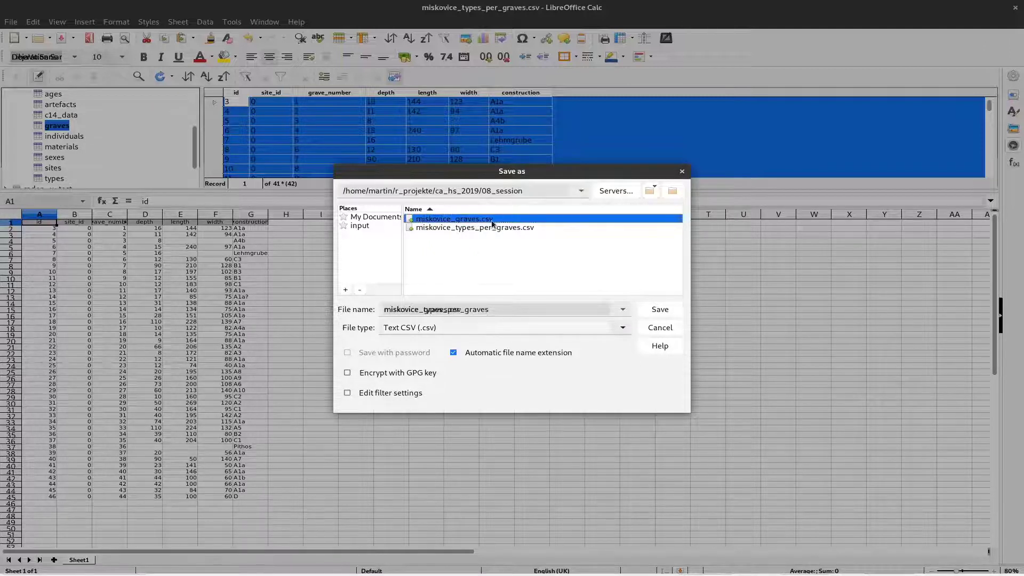
click(660, 310)
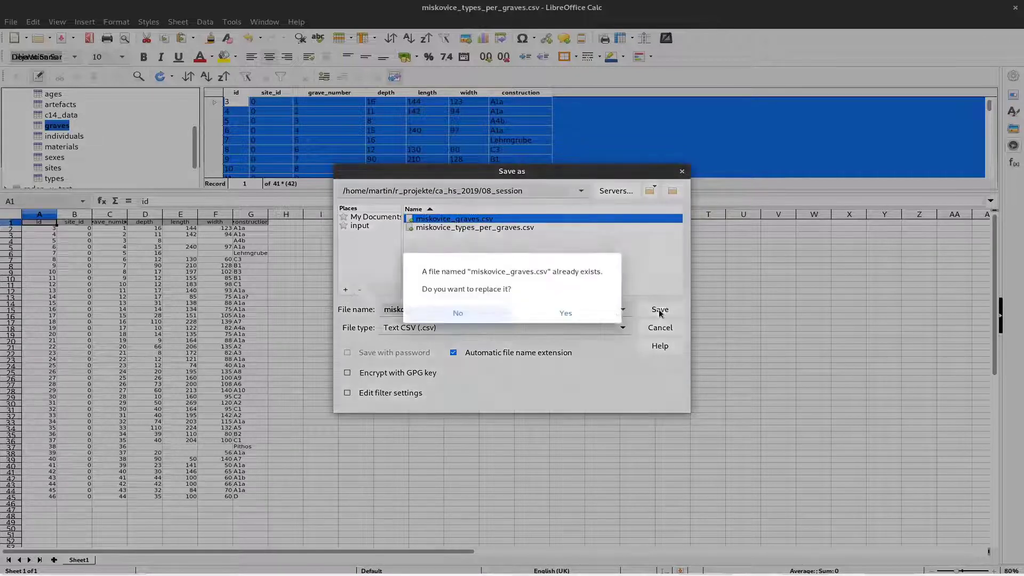
click(564, 313)
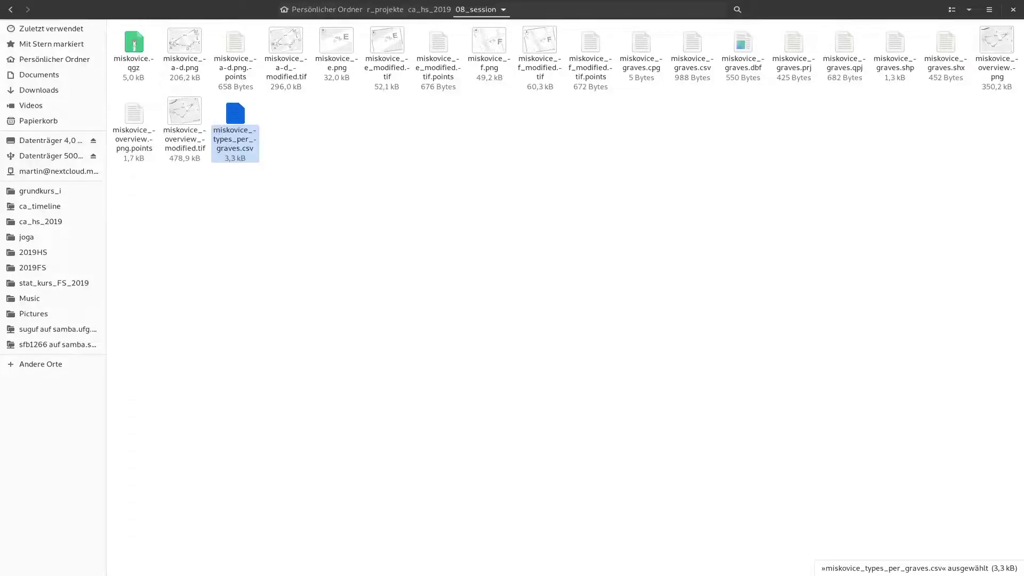
Switch to QGIS and start adding a delimited text layer with miskovice_graves.csv from the 08_session folder as its source
key(super)
click(730, 402)
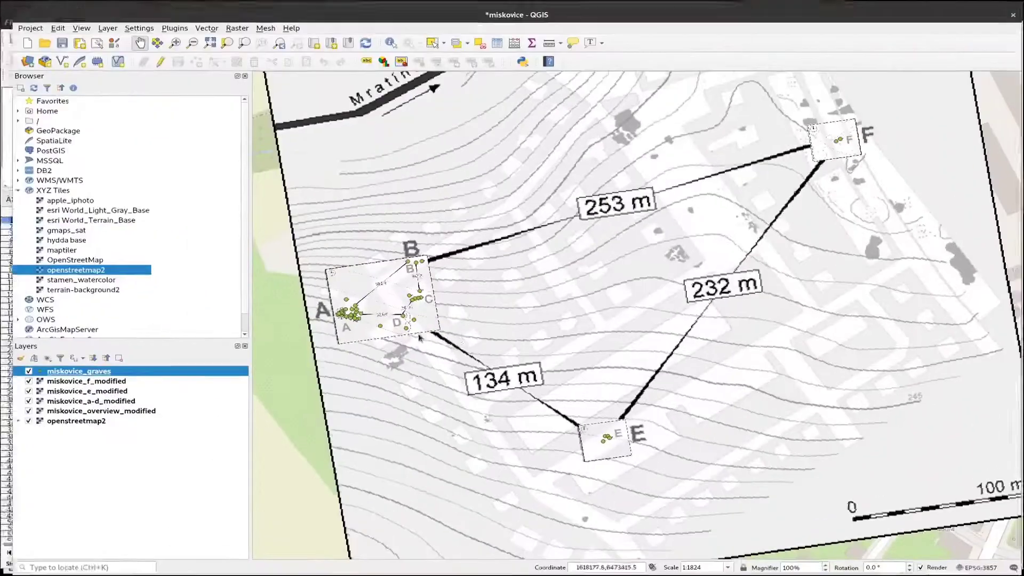
click(55, 441)
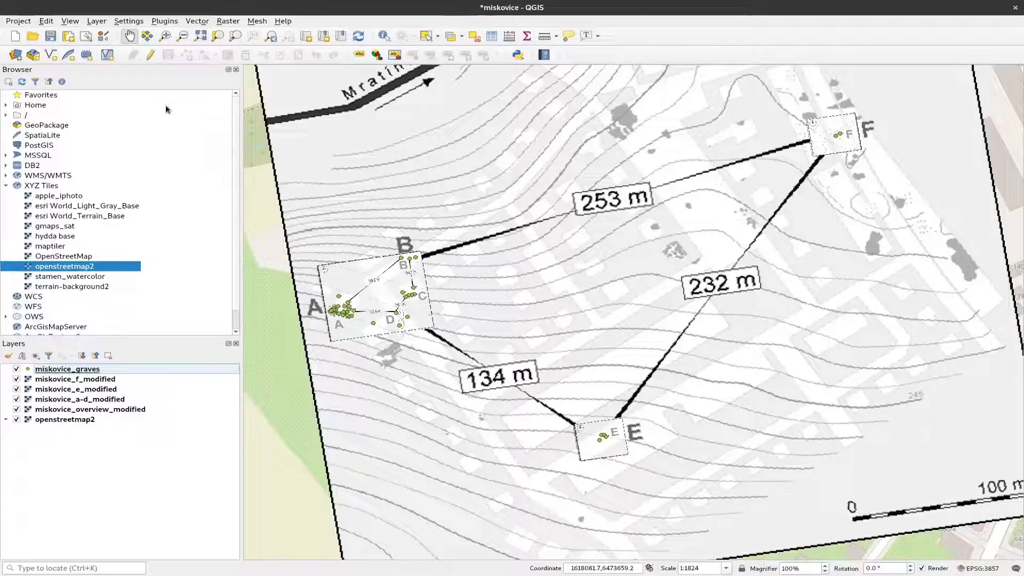
click(93, 23)
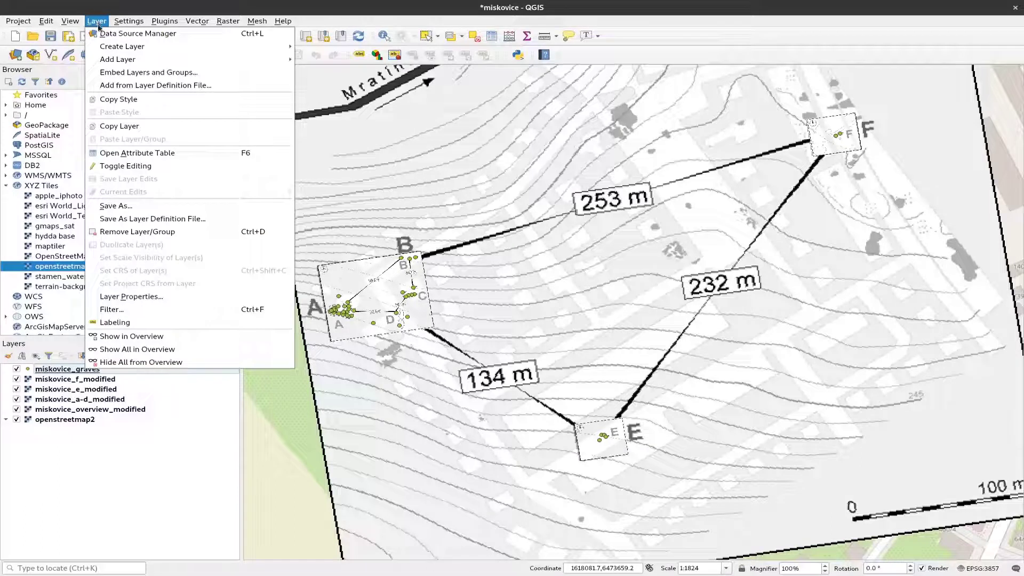
mouse_move(125, 60)
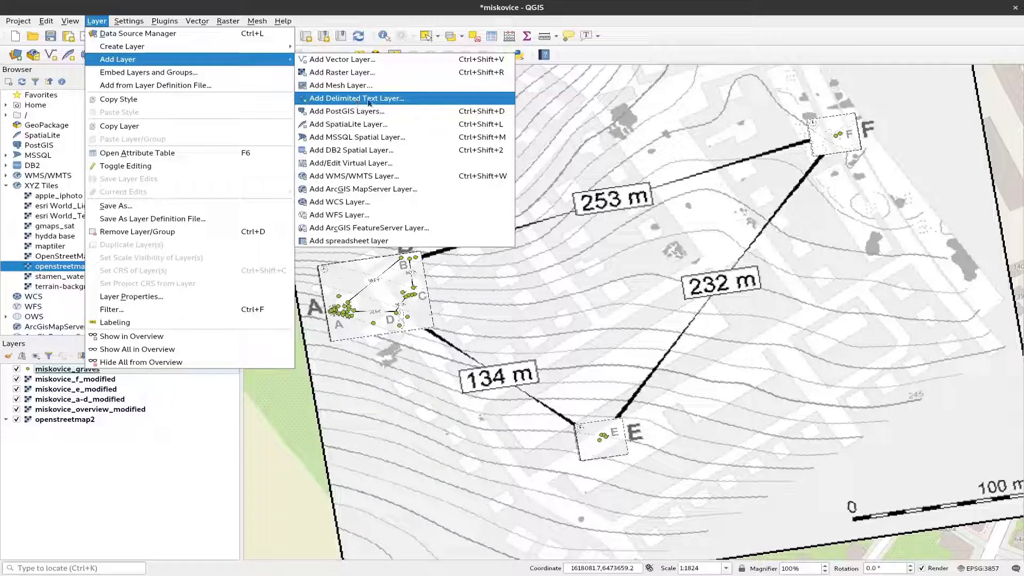
click(398, 100)
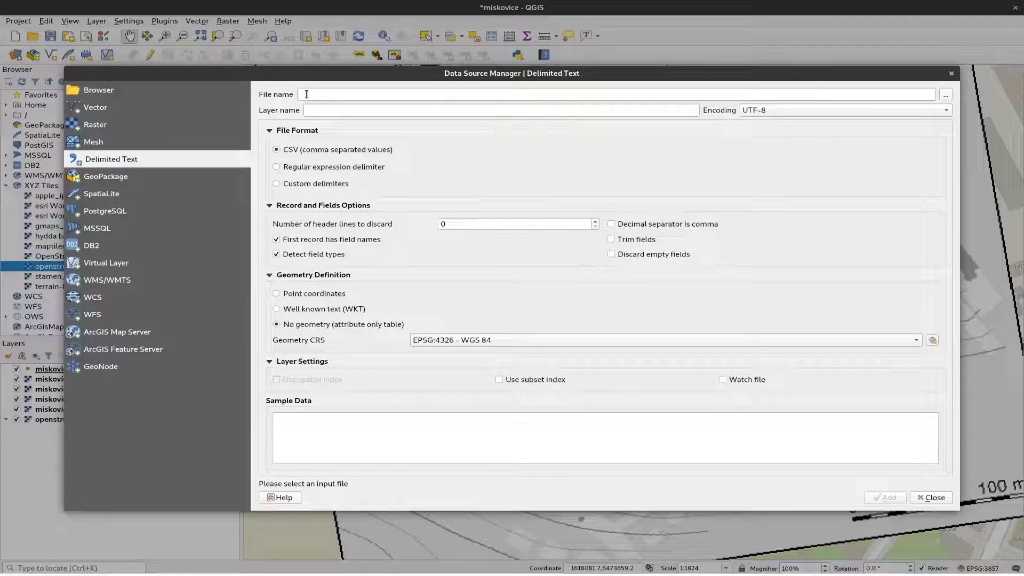
click(946, 97)
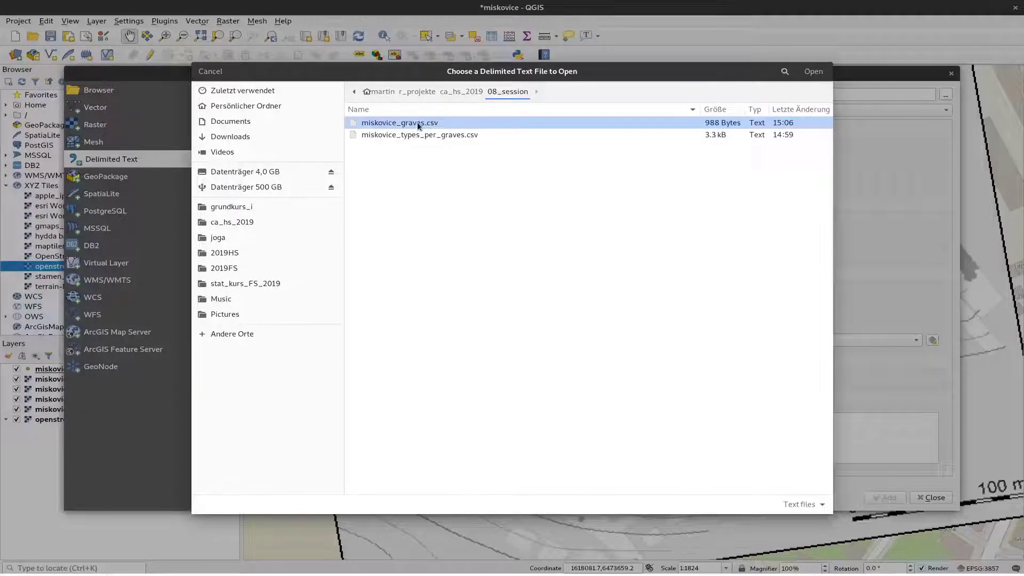
click(813, 72)
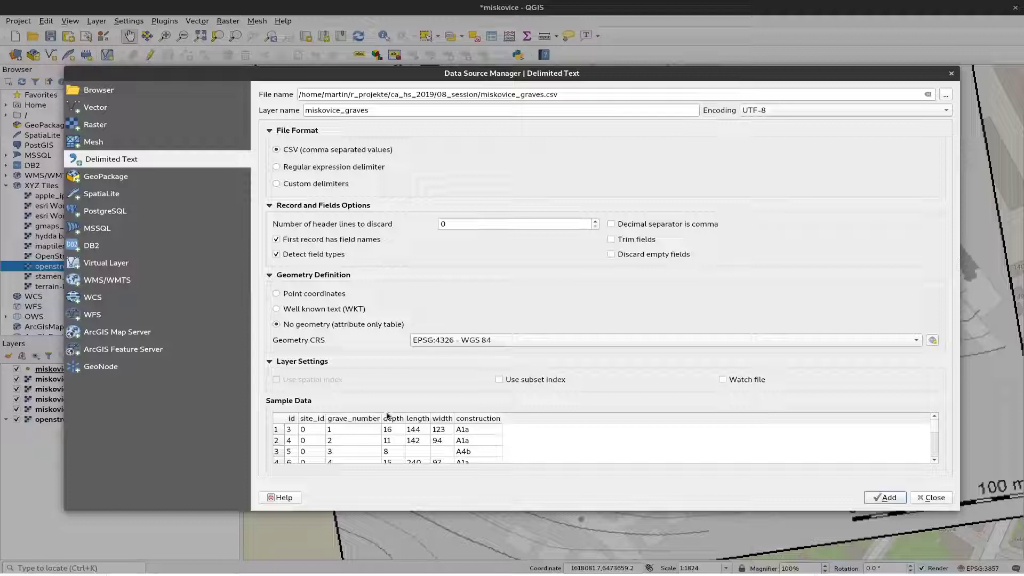
click(316, 239)
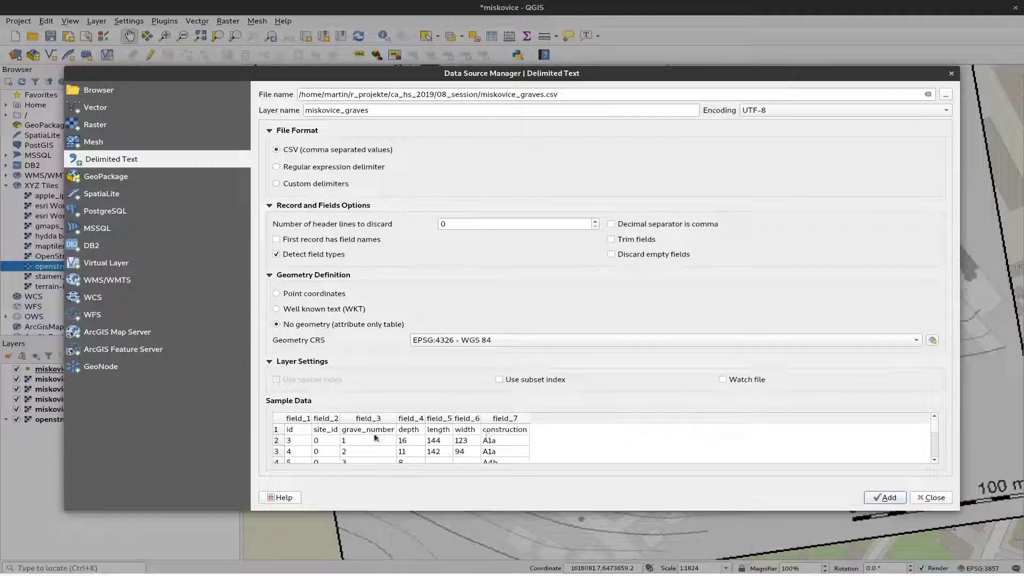
click(295, 240)
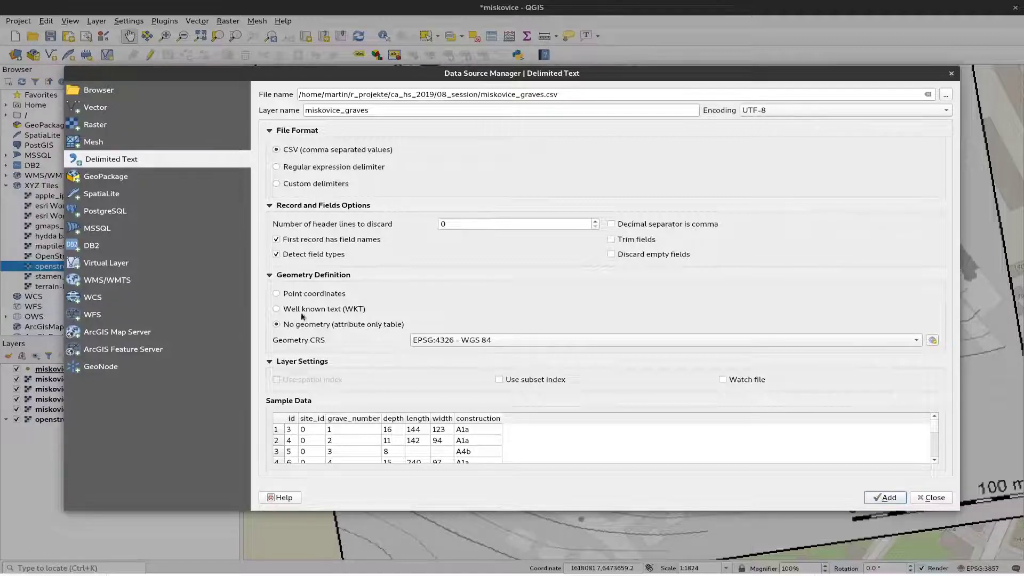
click(325, 293)
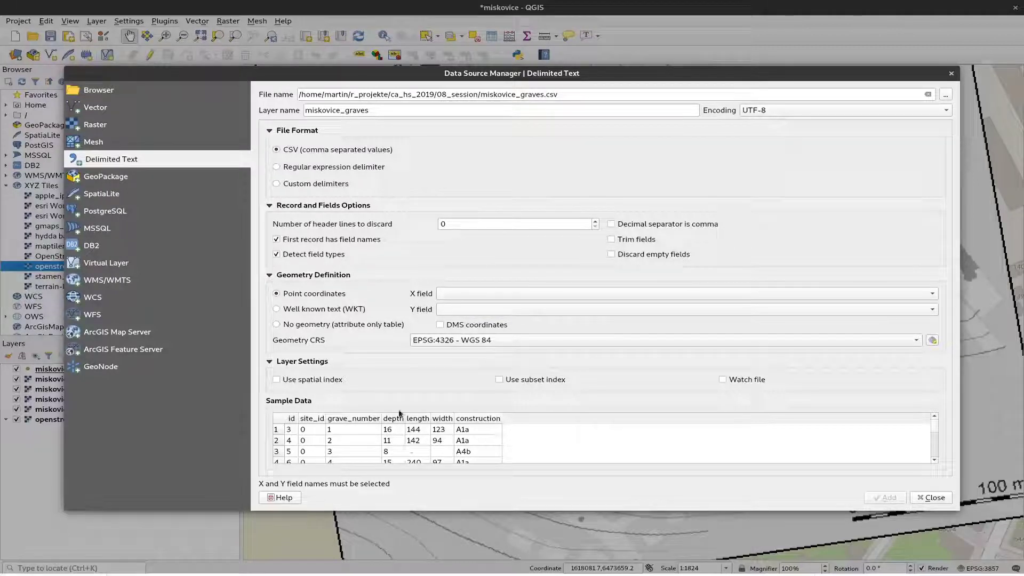
click(546, 292)
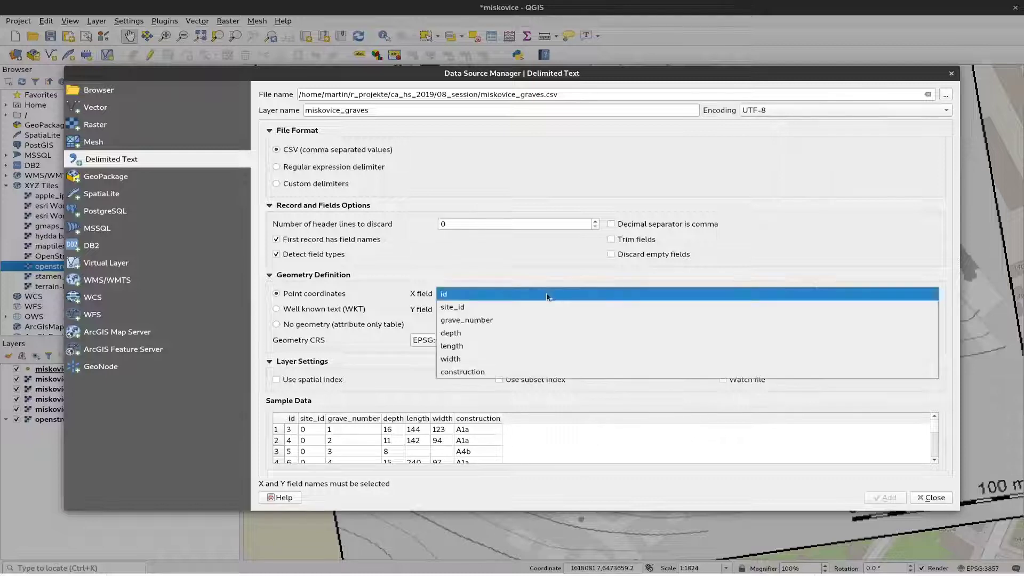
click(420, 293)
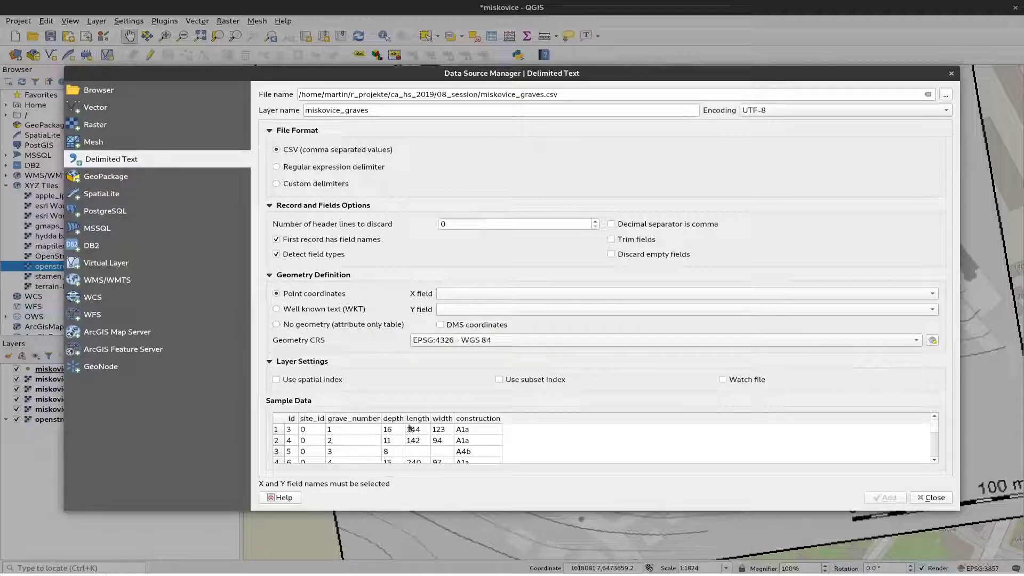
Set the geometry definition to no geometry (attribute only table) and add the miskovice_graves table to the project
click(313, 325)
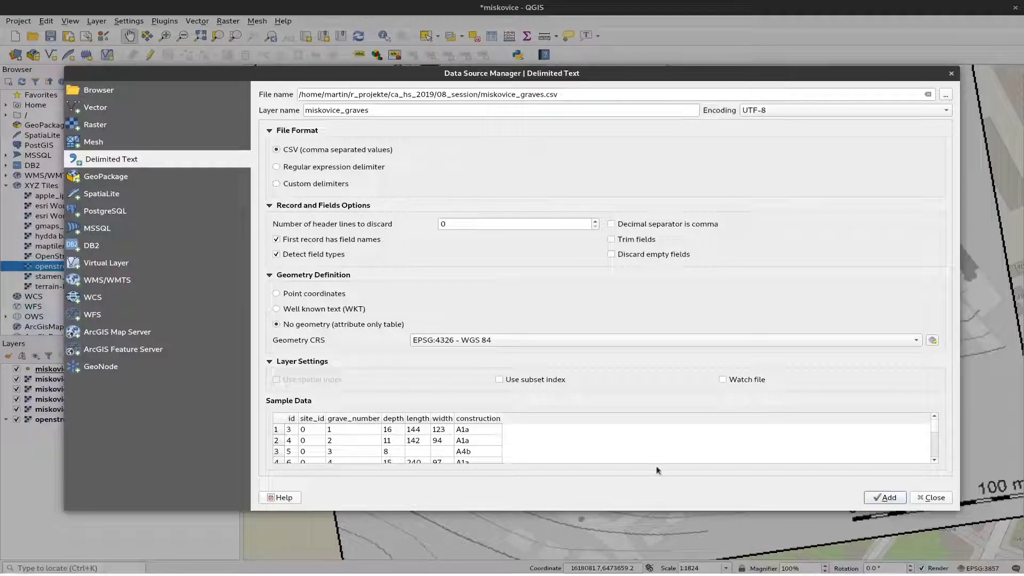
click(886, 498)
click(944, 499)
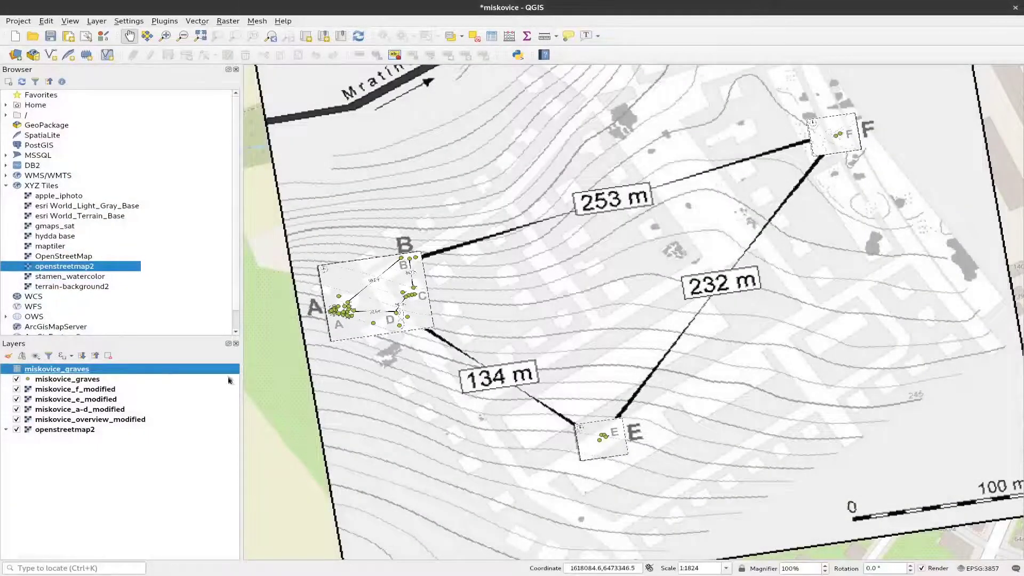
Browse the records in the attribute table of the imported miskovice_graves CSV table, checking the grave fields
right_click(137, 373)
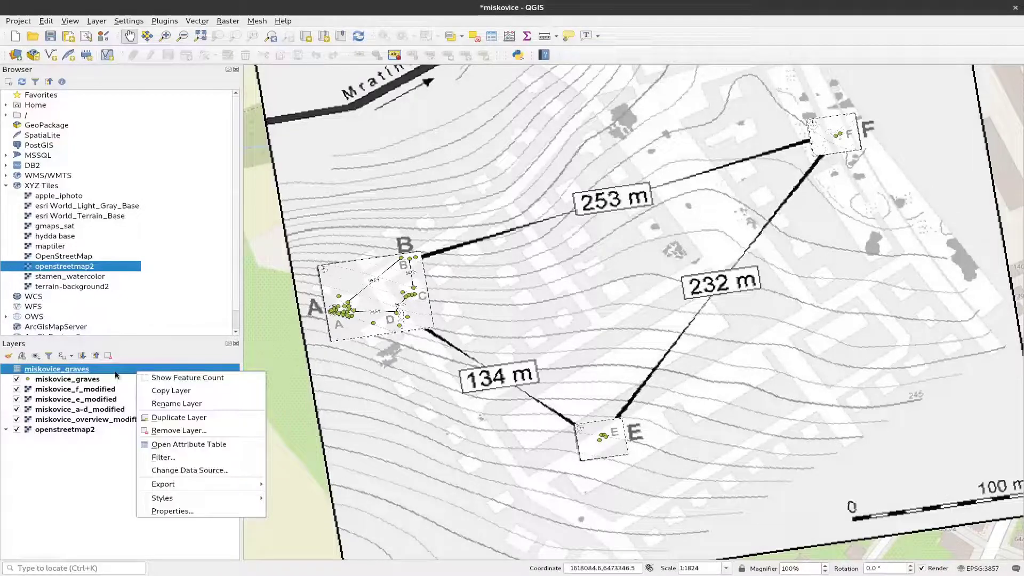
click(188, 445)
click(32, 62)
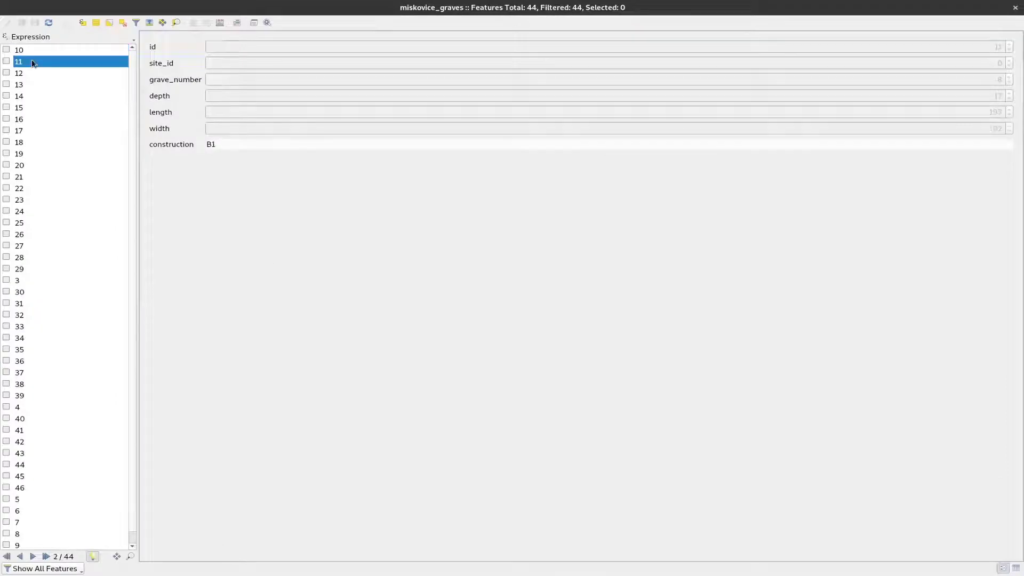
key(Down)
key(Down)
key(Down)
key(Down)
key(Down)
key(Down)
key(Down)
key(Down)
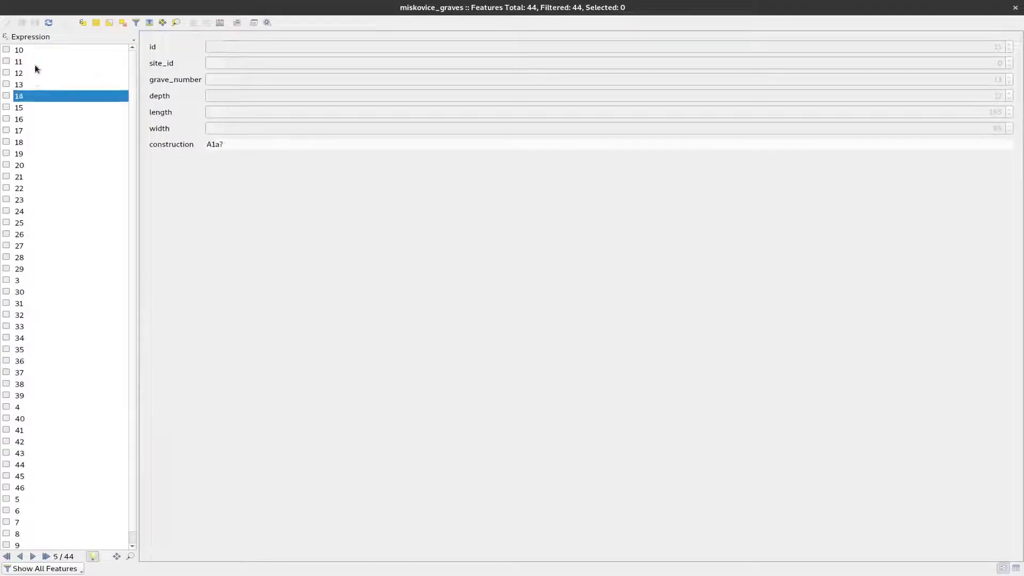
key(Down)
key(Down)
key(Down)
key(Down)
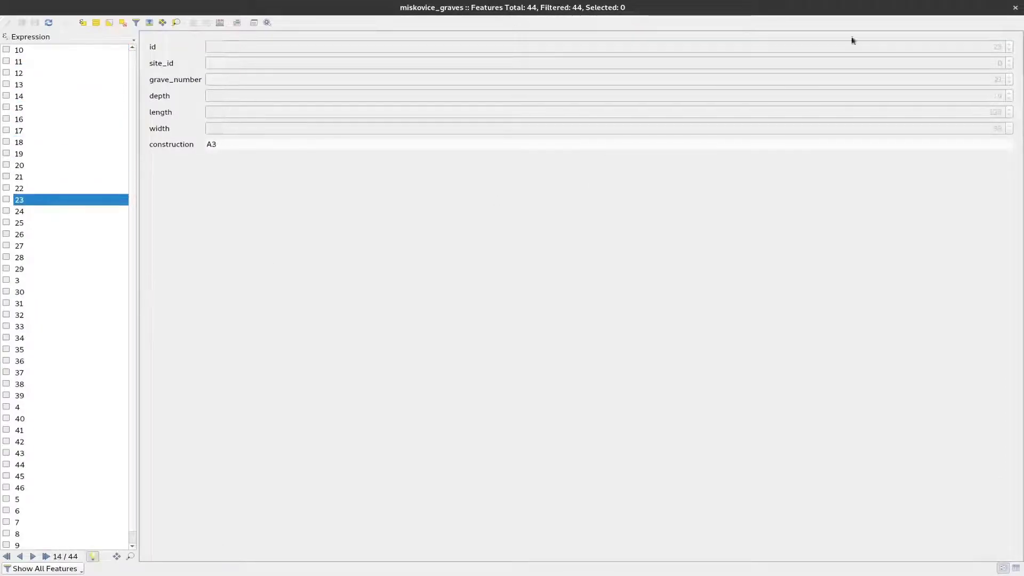
click(1016, 8)
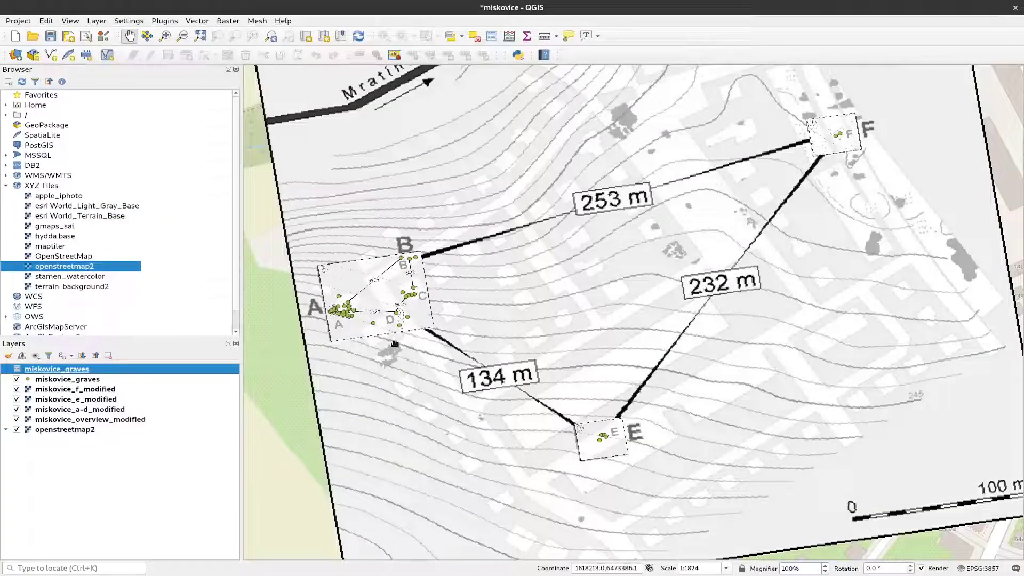
Join the miskovice_graves table to the miskovice_graves point layer, with grave_number as join field and id as target field
click(80, 380)
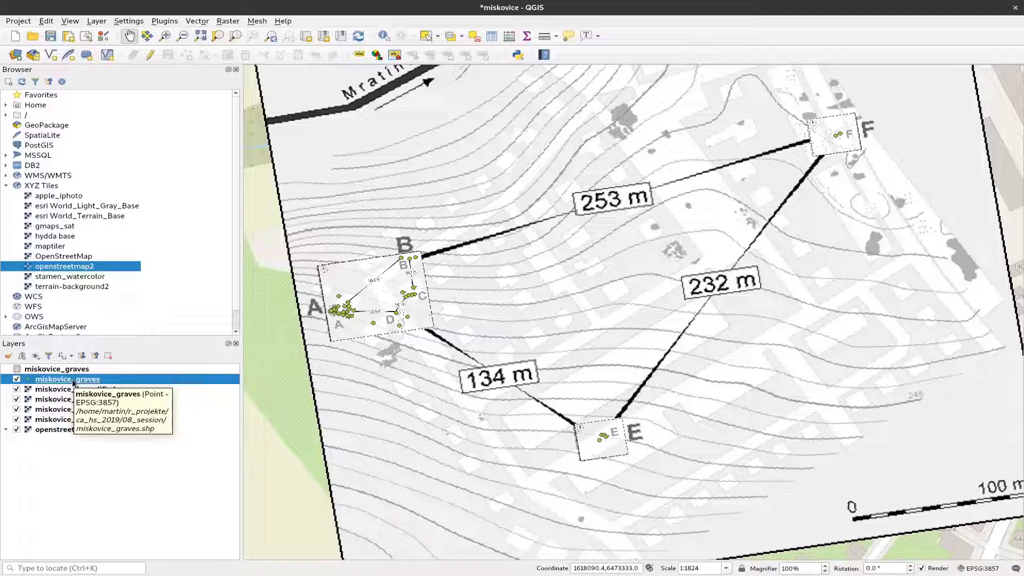
right_click(91, 383)
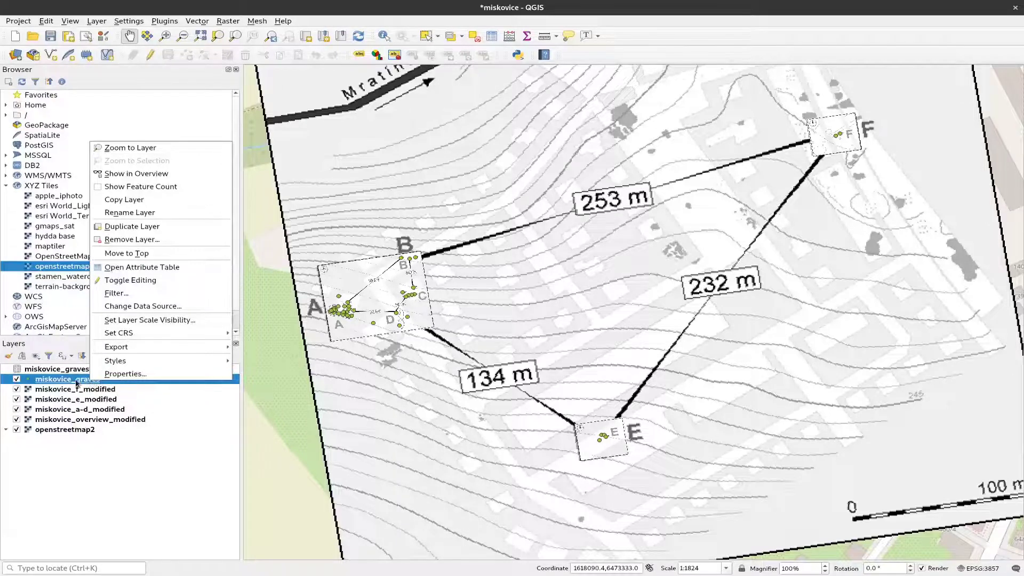
click(118, 374)
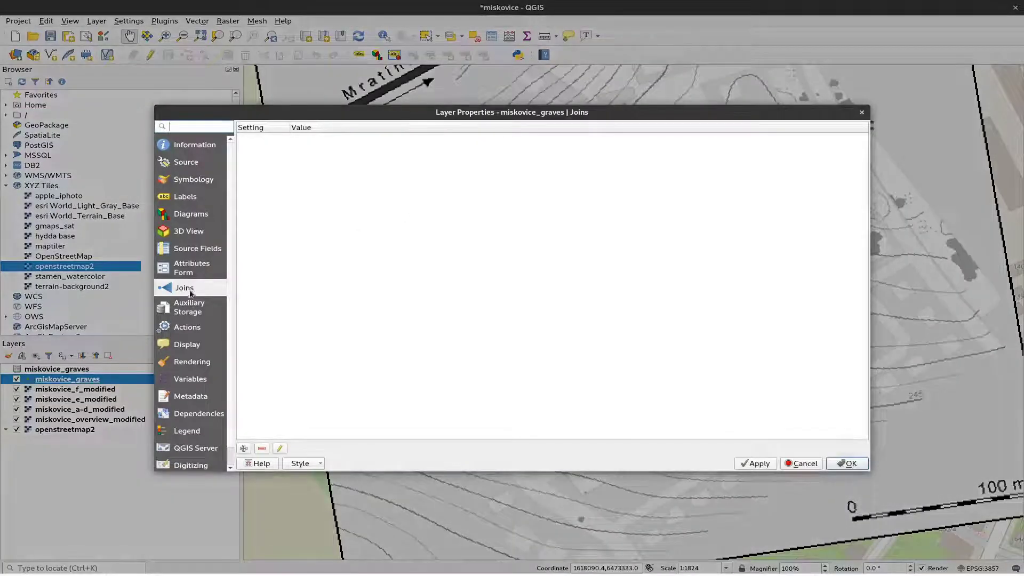
click(190, 145)
click(186, 294)
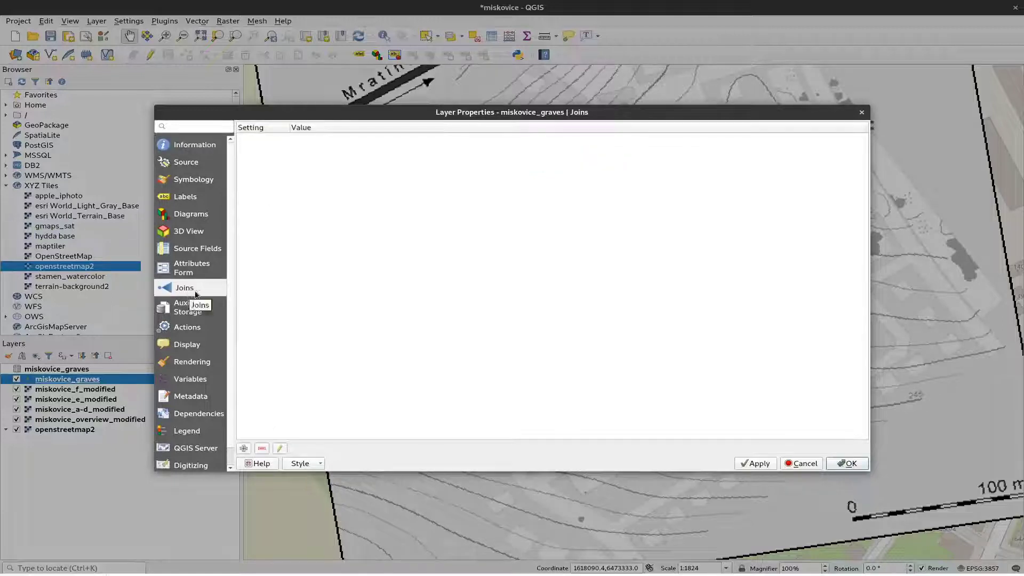
click(244, 448)
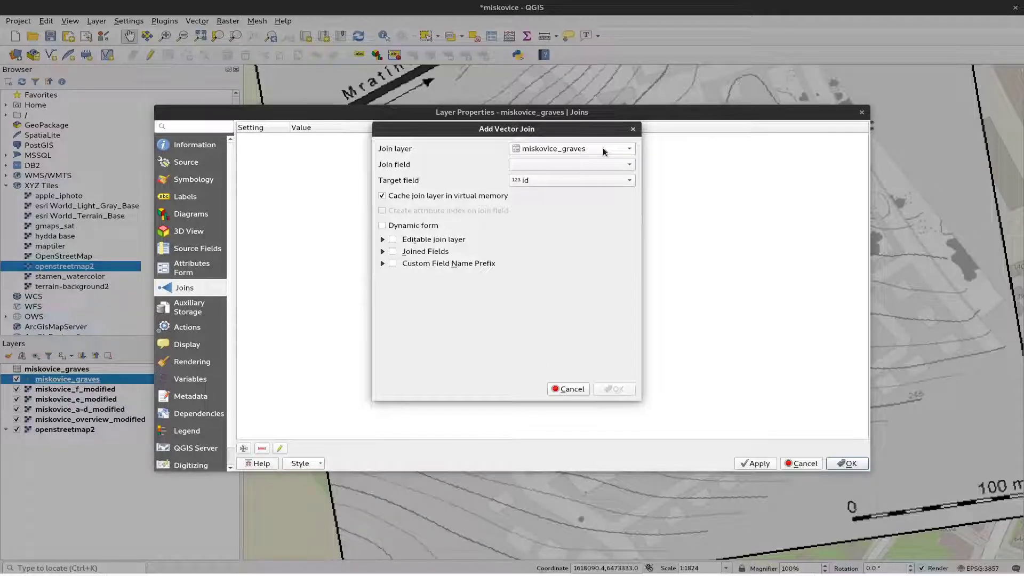
click(552, 149)
click(553, 149)
click(554, 164)
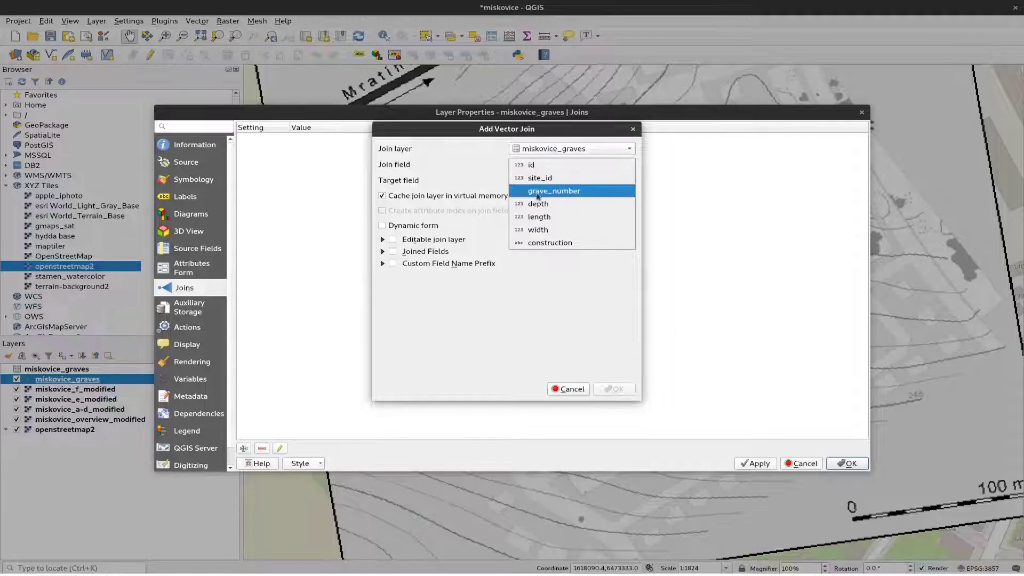
click(570, 192)
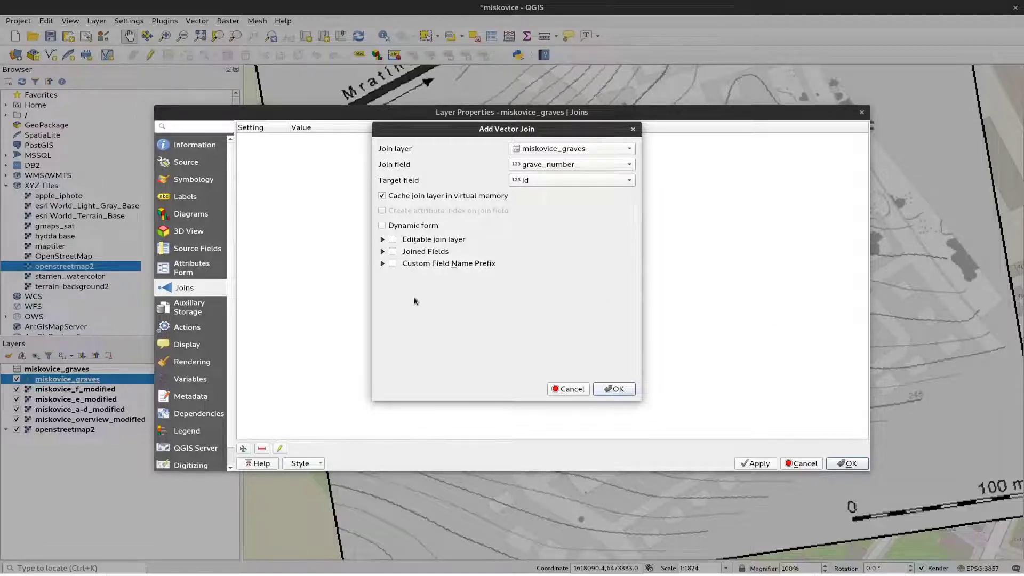
click(618, 391)
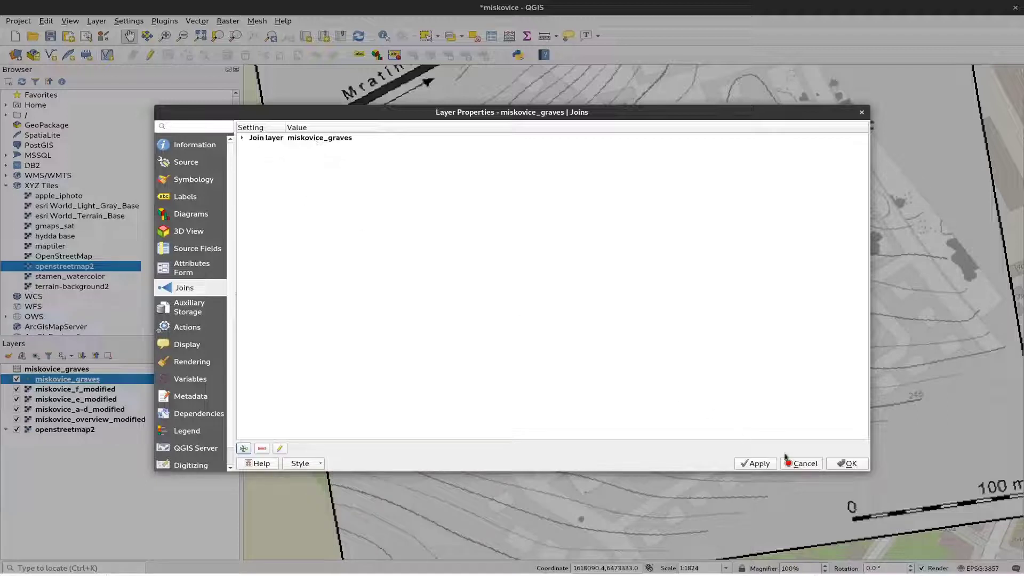
click(756, 464)
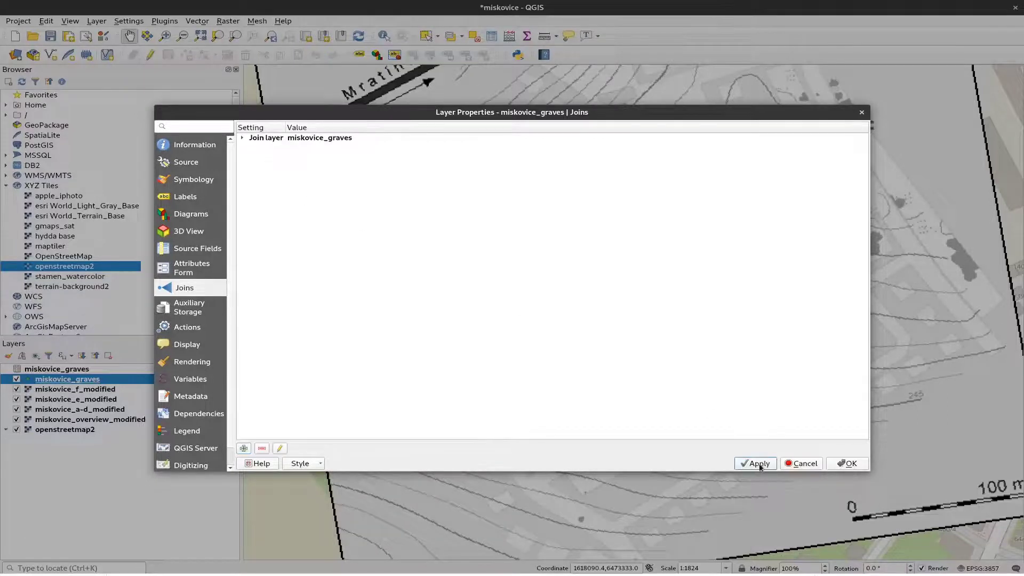
click(847, 463)
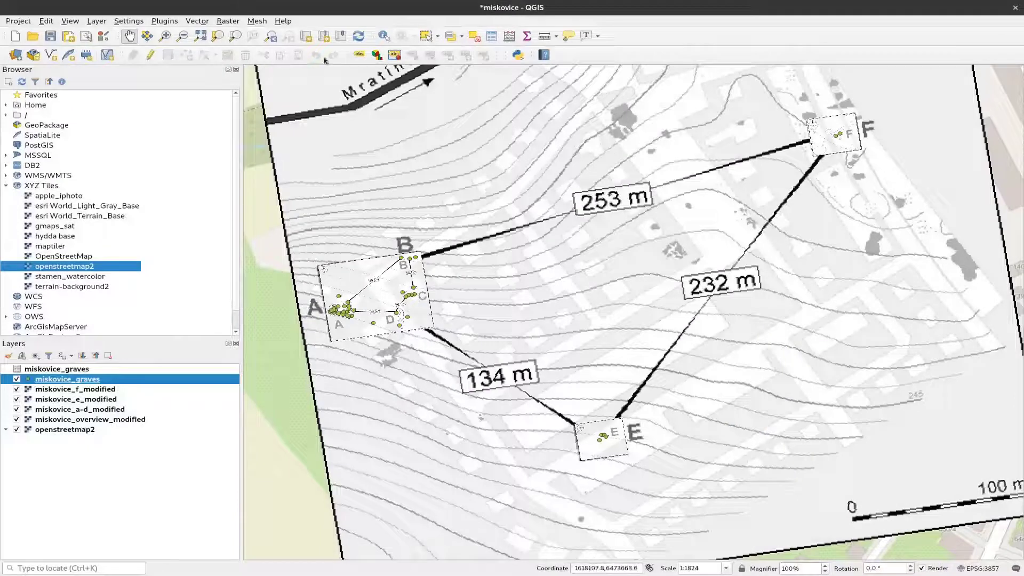
Identify the grave points near D and B on the map to examine their joined attributes
click(383, 36)
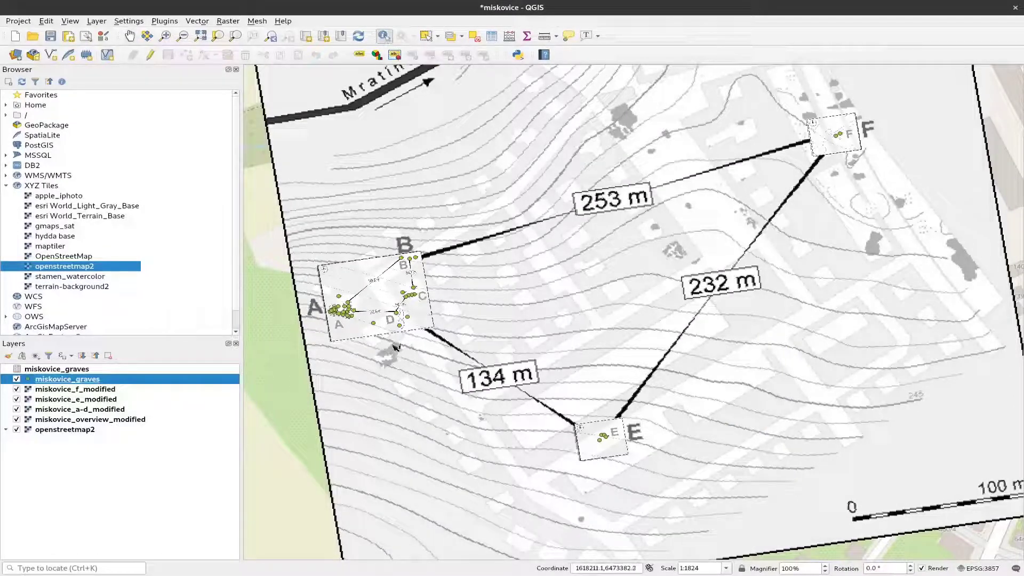
scroll(394, 346, up, 1)
scroll(407, 307, down, 1)
click(406, 307)
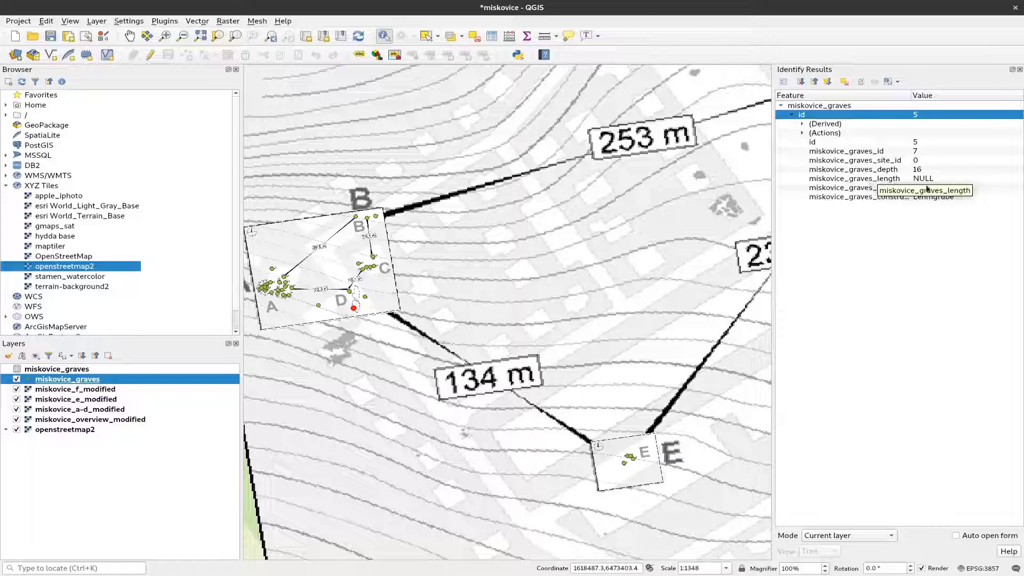
click(357, 218)
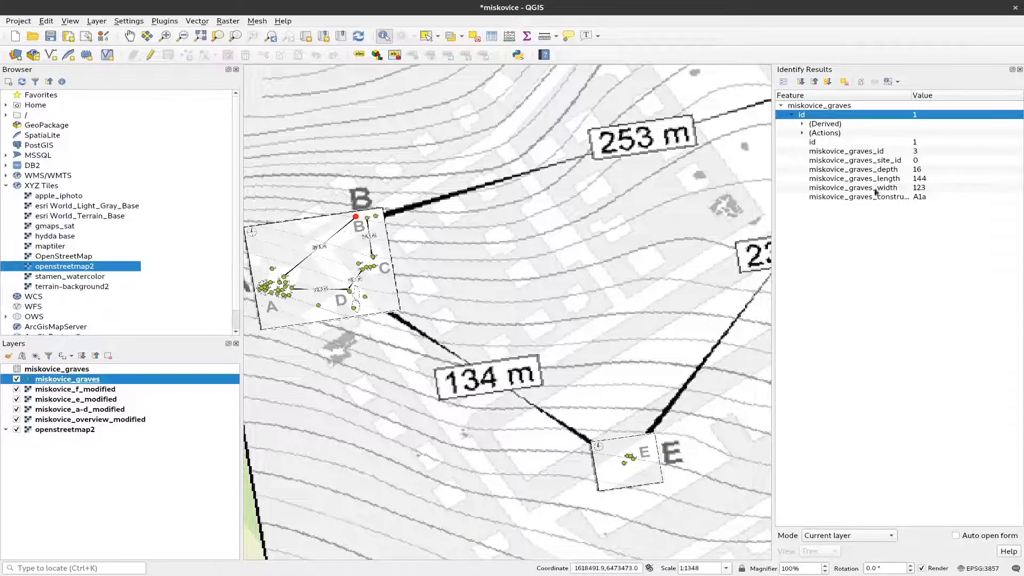
click(355, 304)
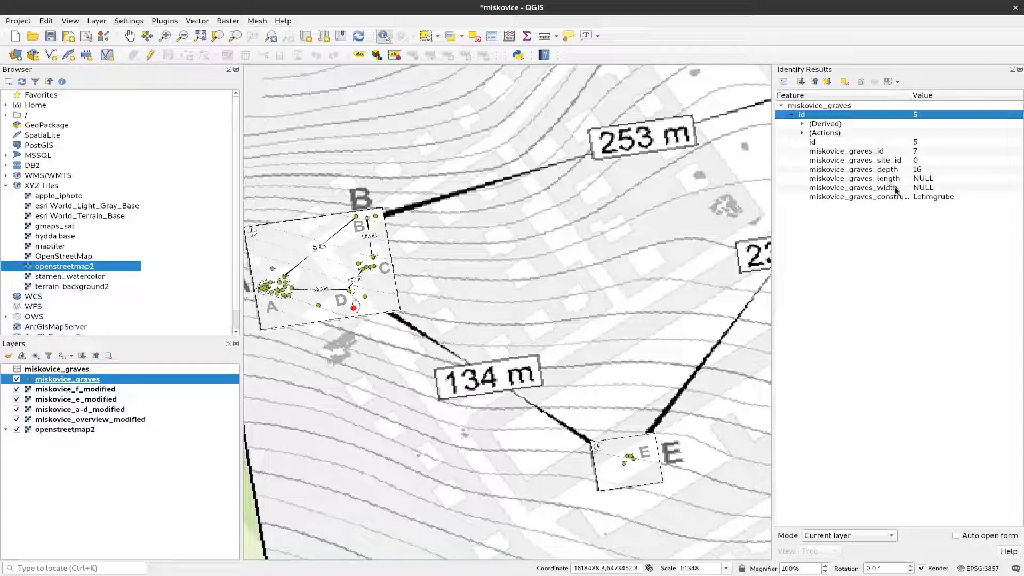
click(357, 217)
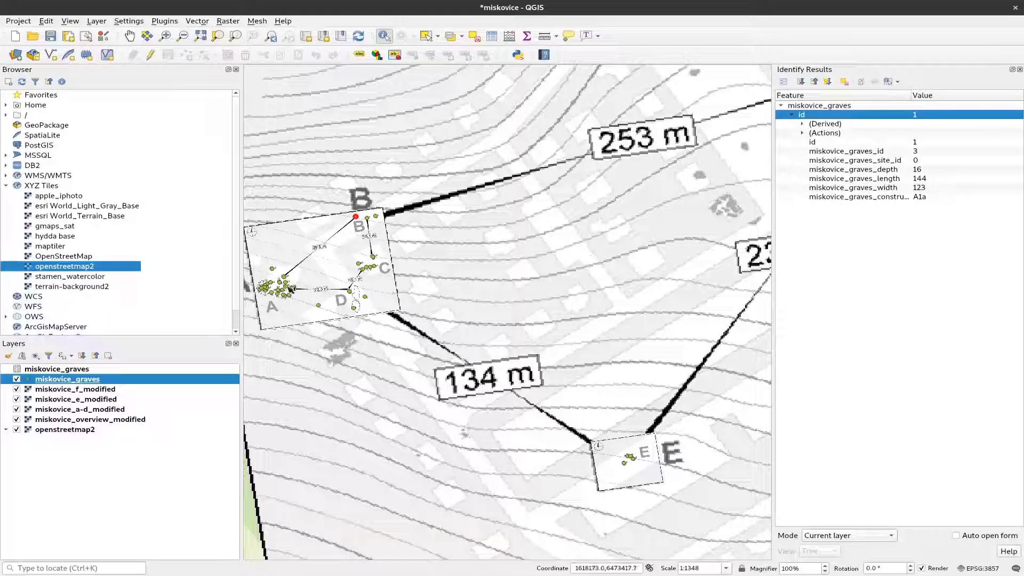
Set the miskovice_graves point layer's symbology to Graduated, based on the miskovice_graves_depth column
right_click(35, 381)
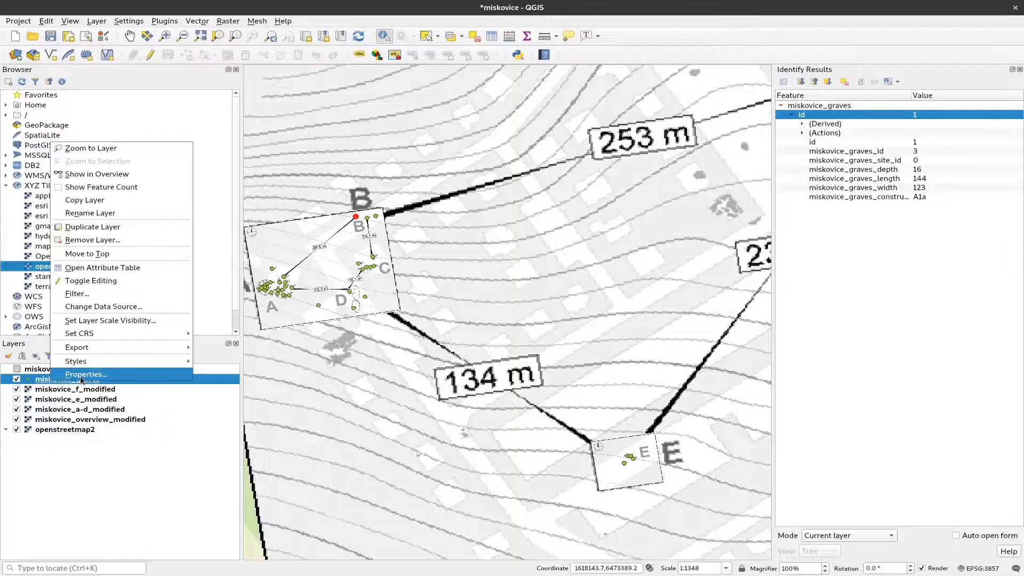
click(82, 375)
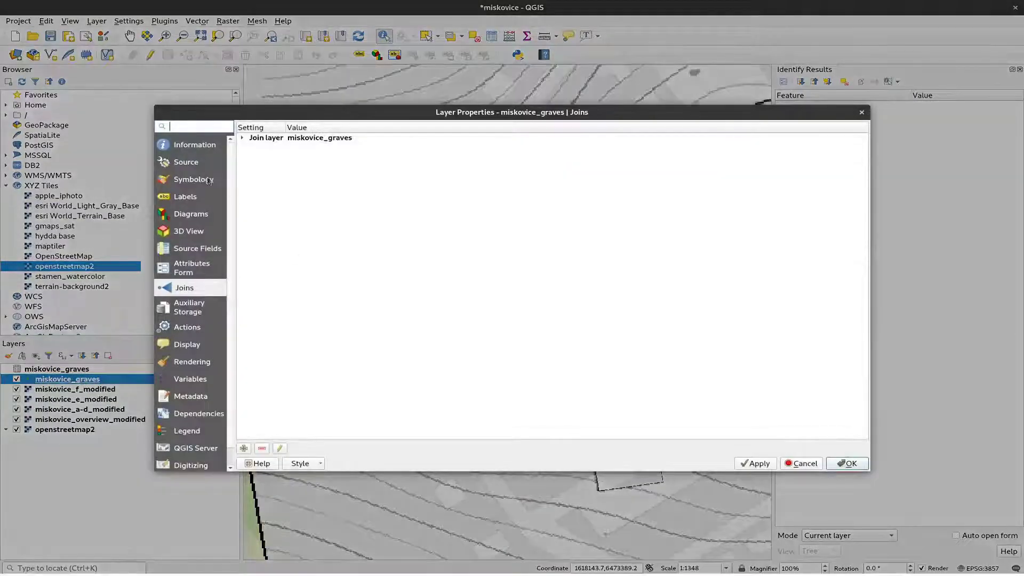
click(182, 182)
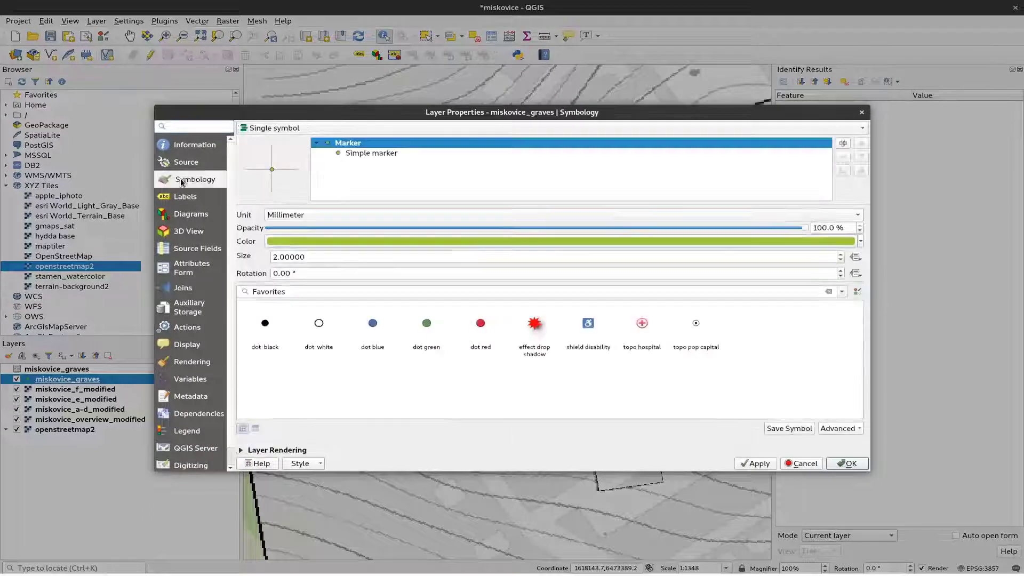
click(308, 132)
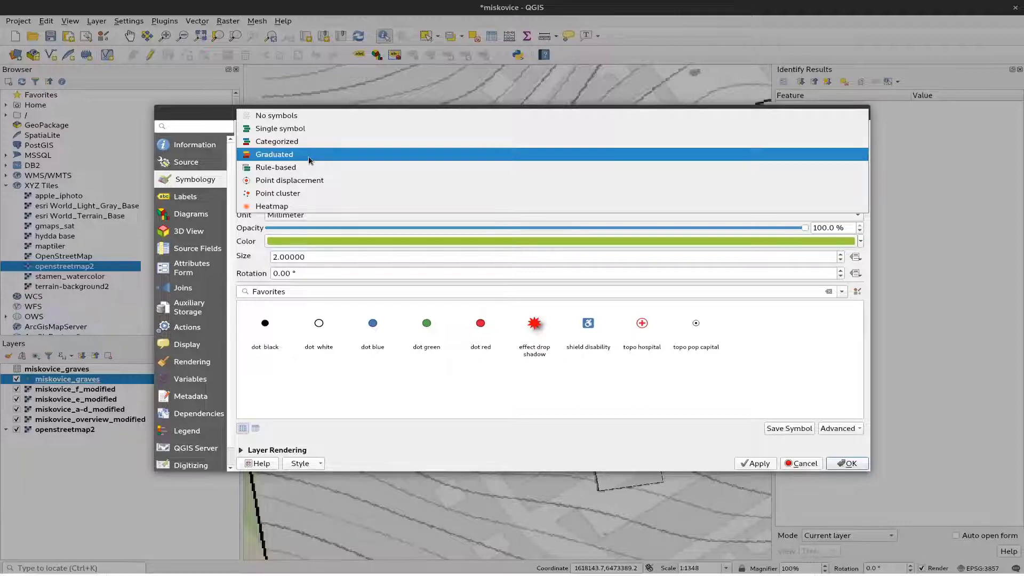
click(309, 156)
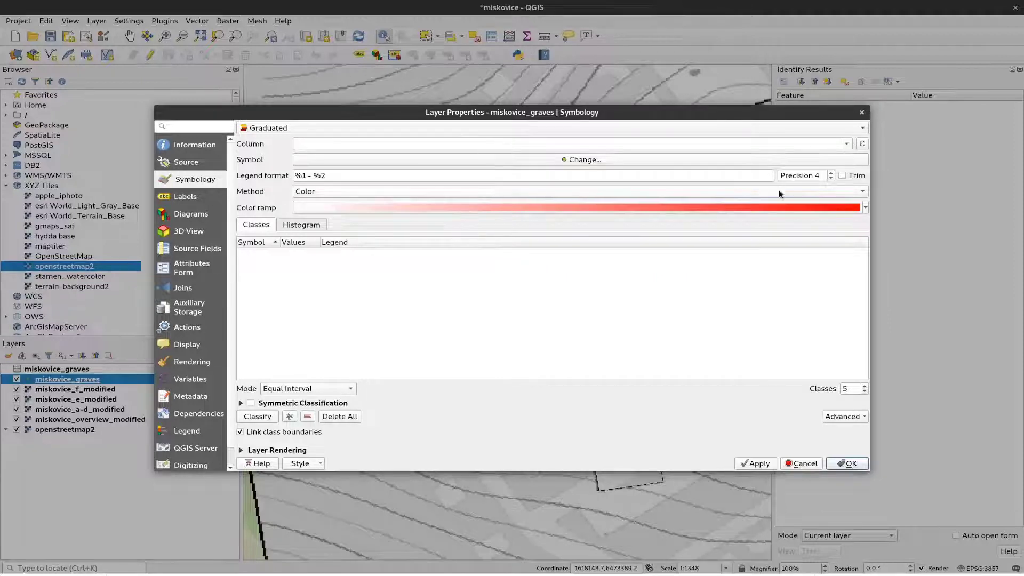
click(848, 144)
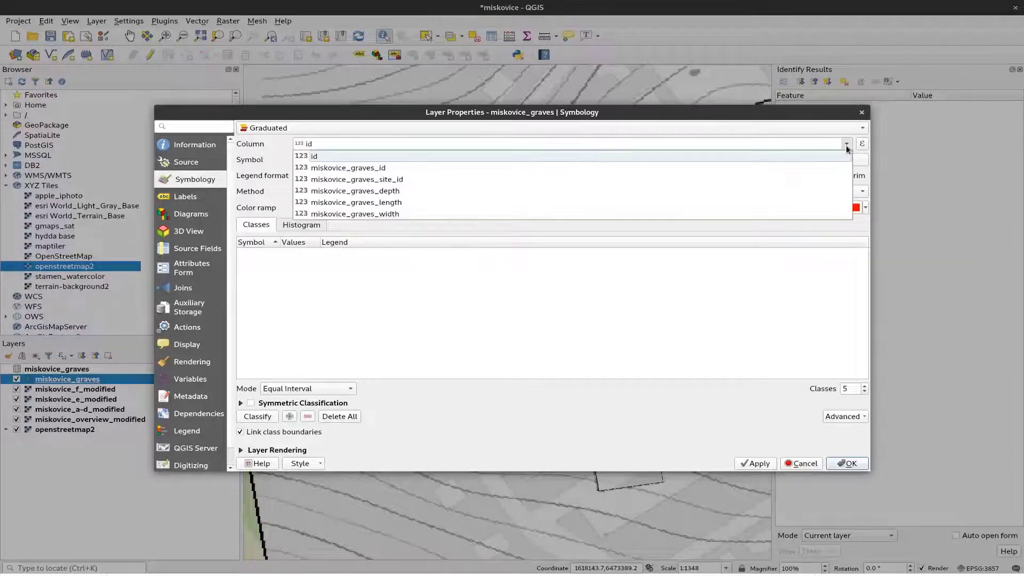
click(385, 193)
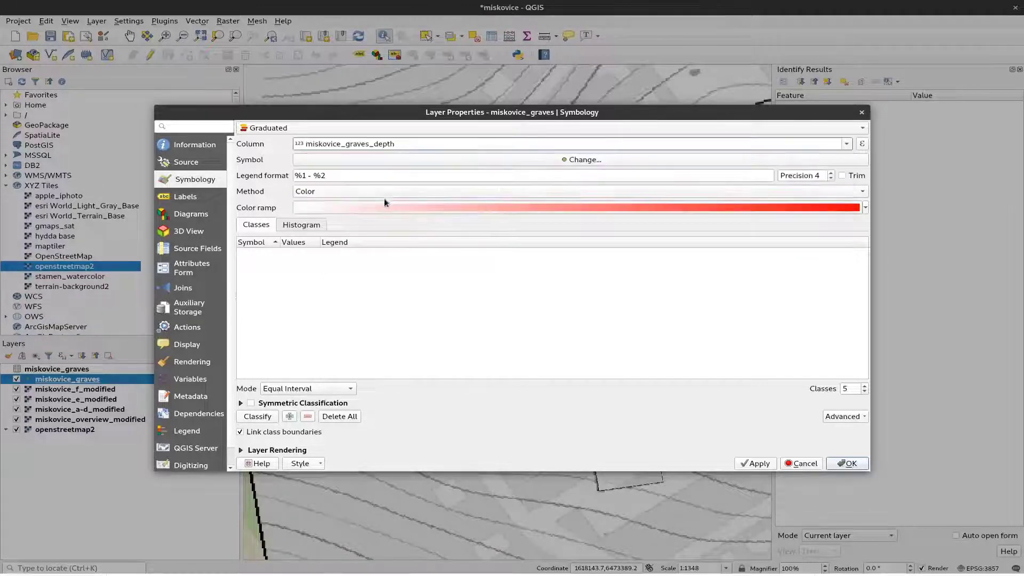
Classify the grave depths into five equal-interval classes with the Spectral color ramp and apply the styling
click(865, 209)
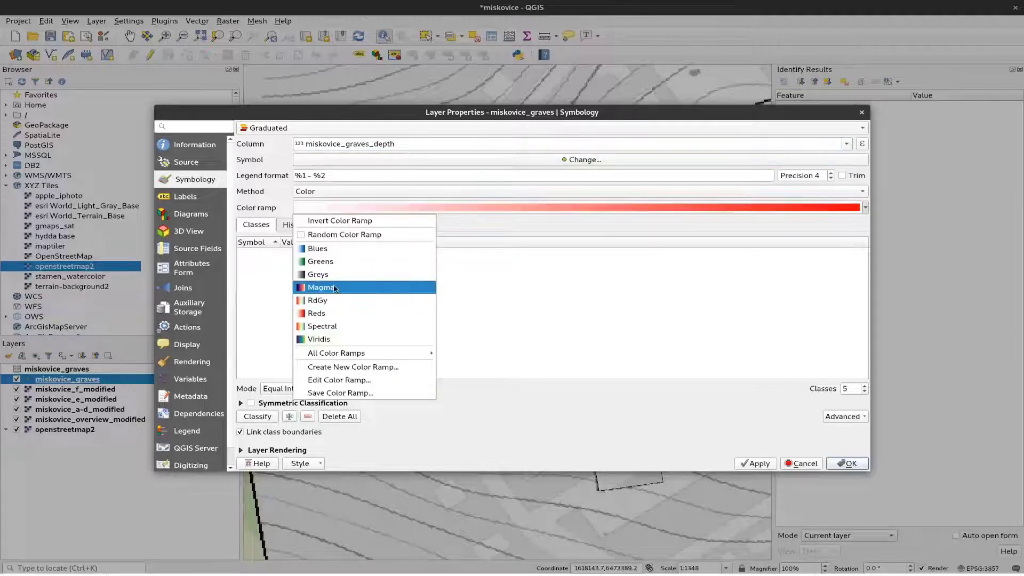
click(318, 327)
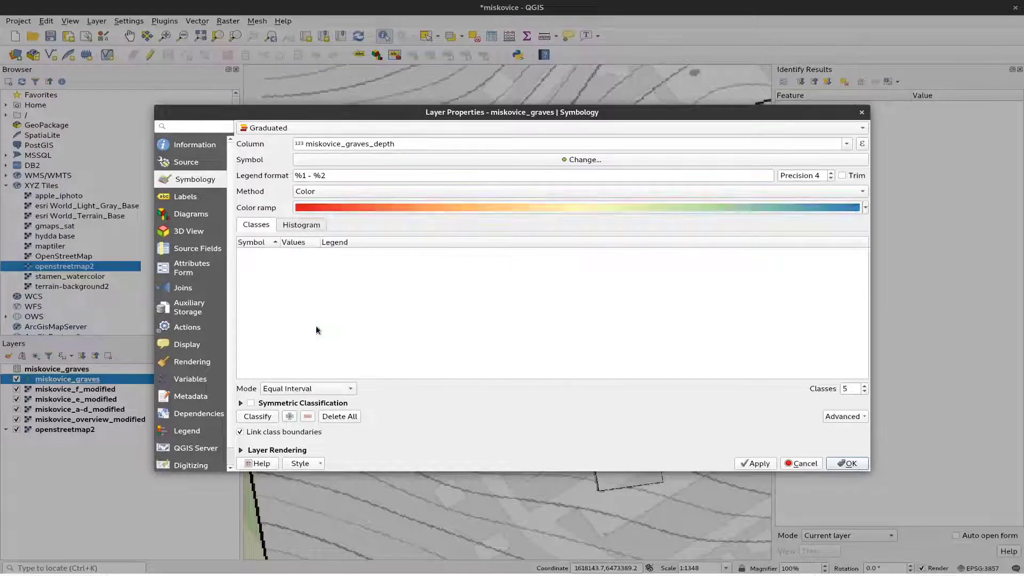
click(258, 417)
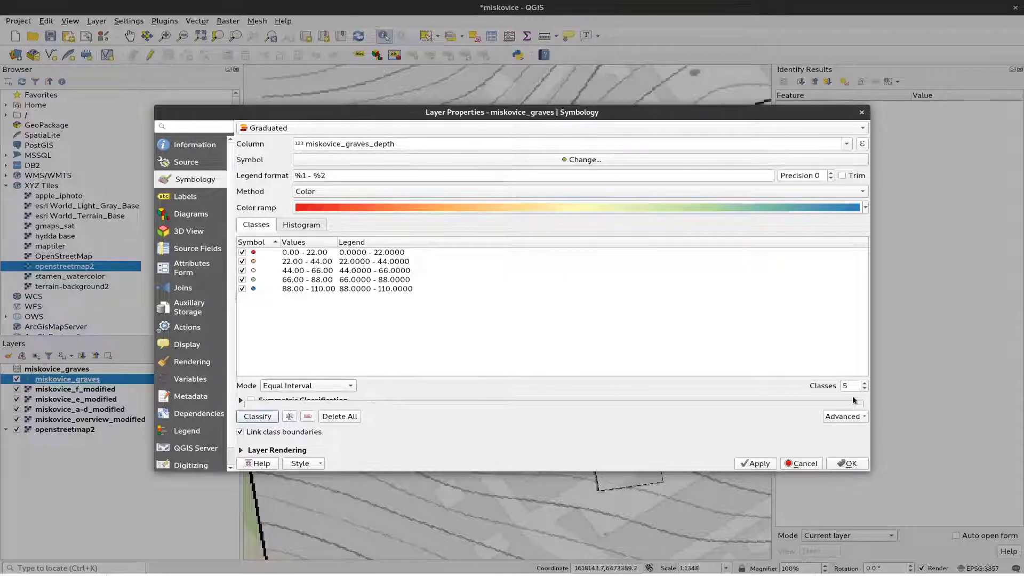
click(756, 465)
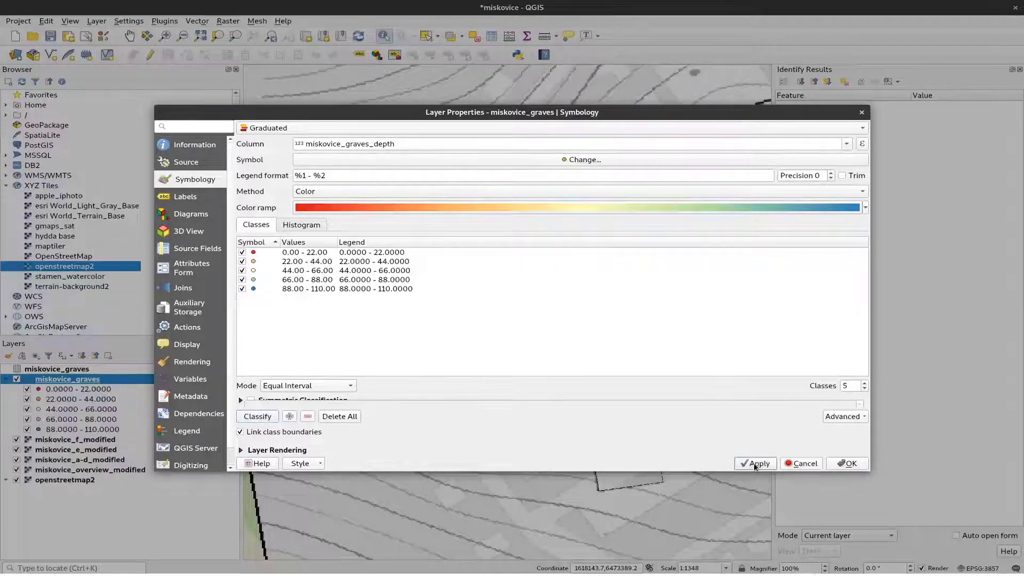
click(847, 464)
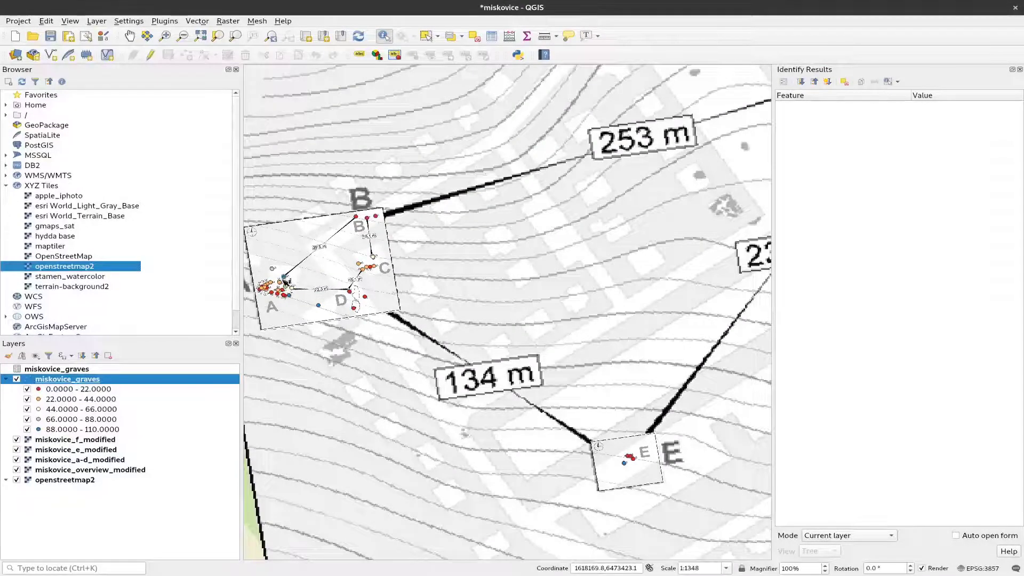
Identify graves 33 and 18 on the map to compare their depth values with their class colors
scroll(286, 277, up, 2)
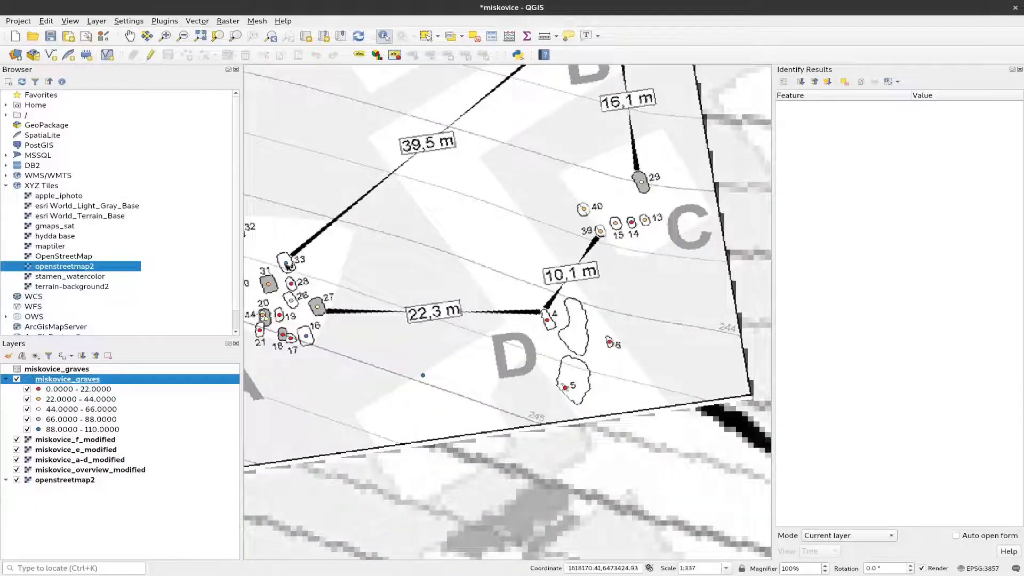
click(287, 264)
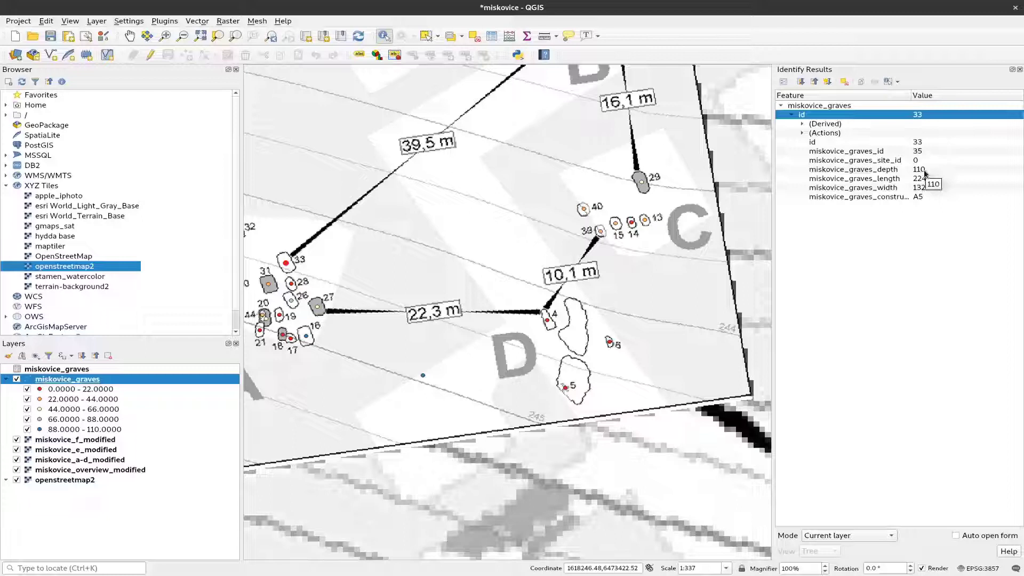
click(287, 336)
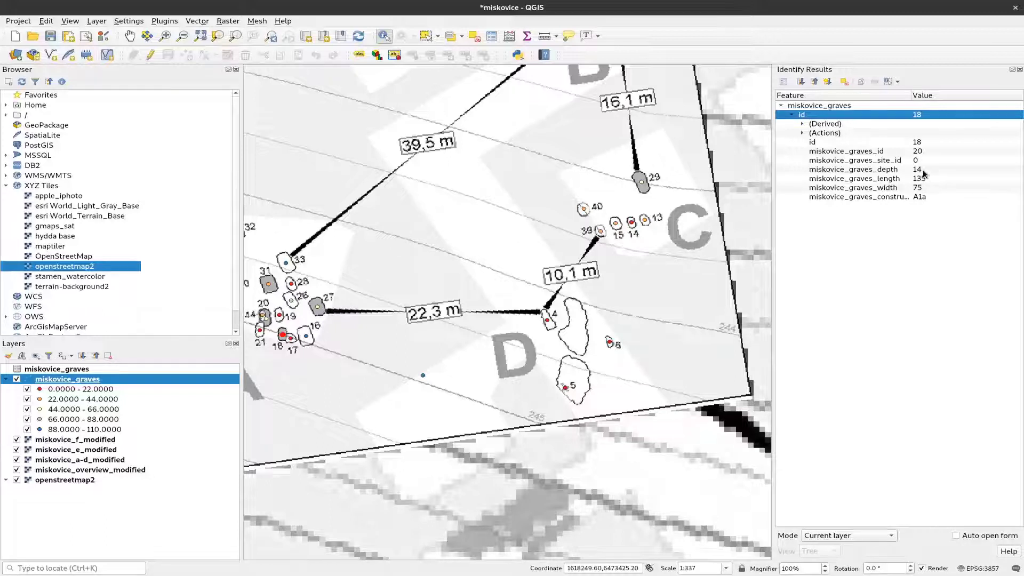
scroll(486, 266, down, 1)
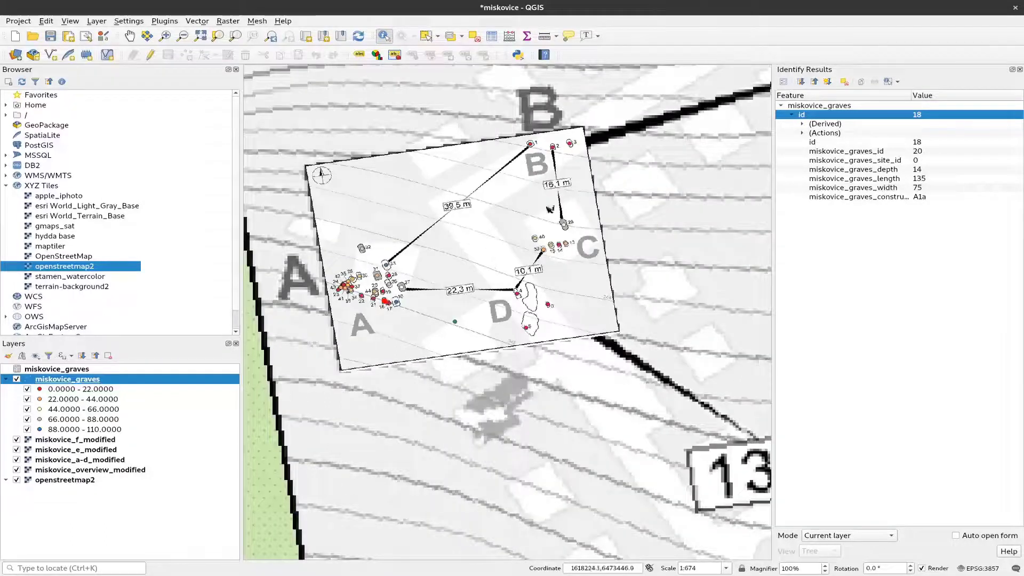